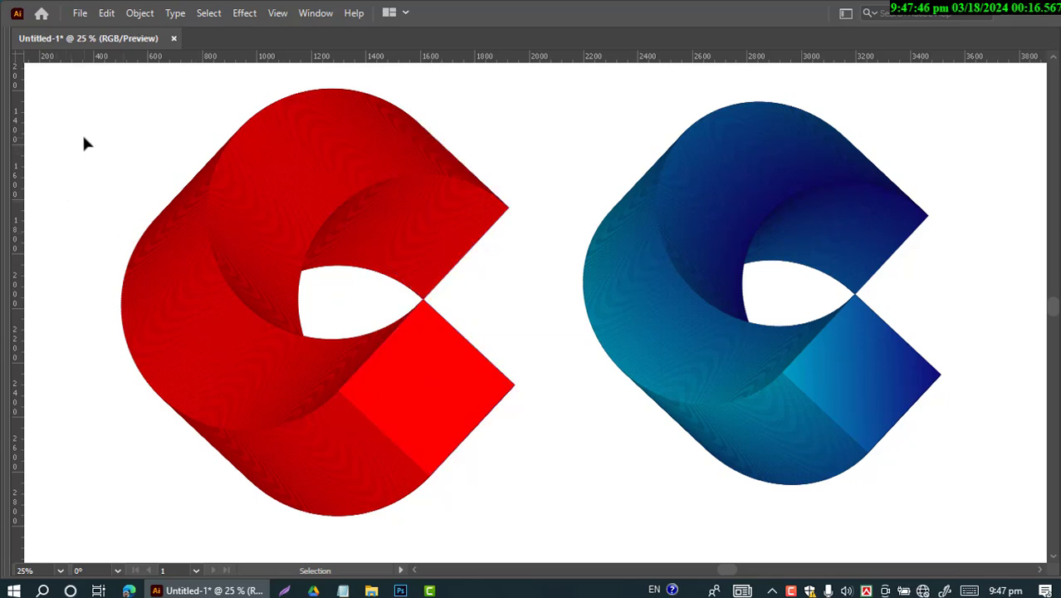
Rotate the red blended C shape clockwise by roughly 20 degrees
left_click_drag(83, 144, 442, 369)
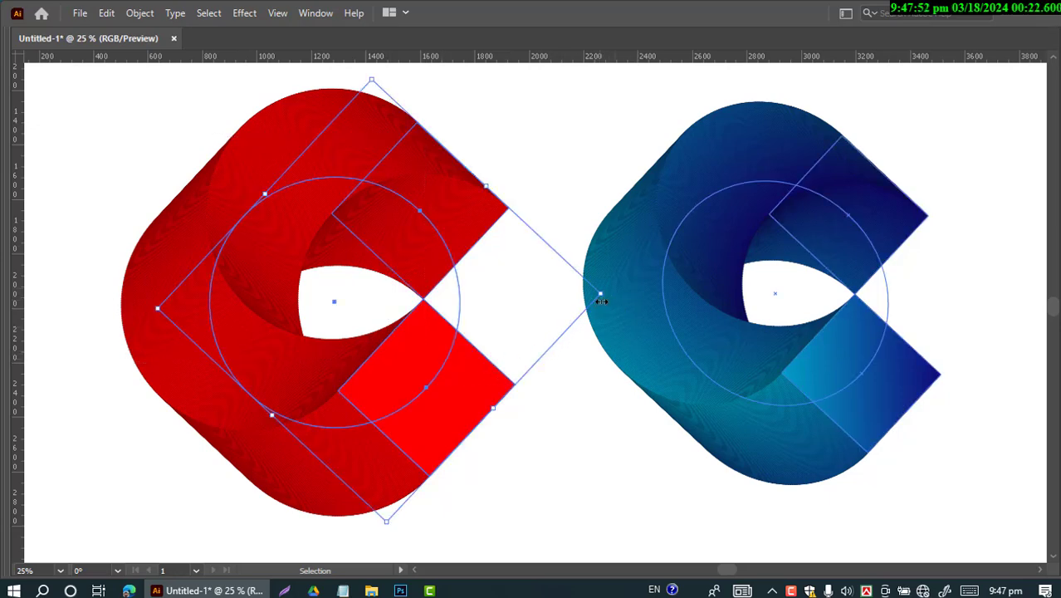
left_click_drag(601, 301, 571, 365)
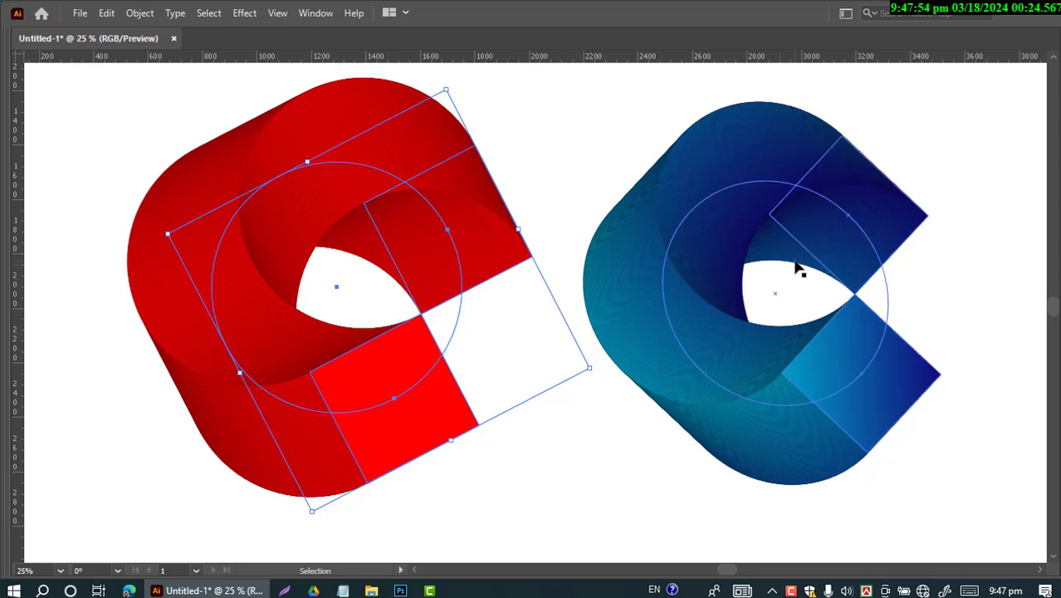
Delete the blue and the red blended C shapes to leave the artboard empty
left_click(759, 209)
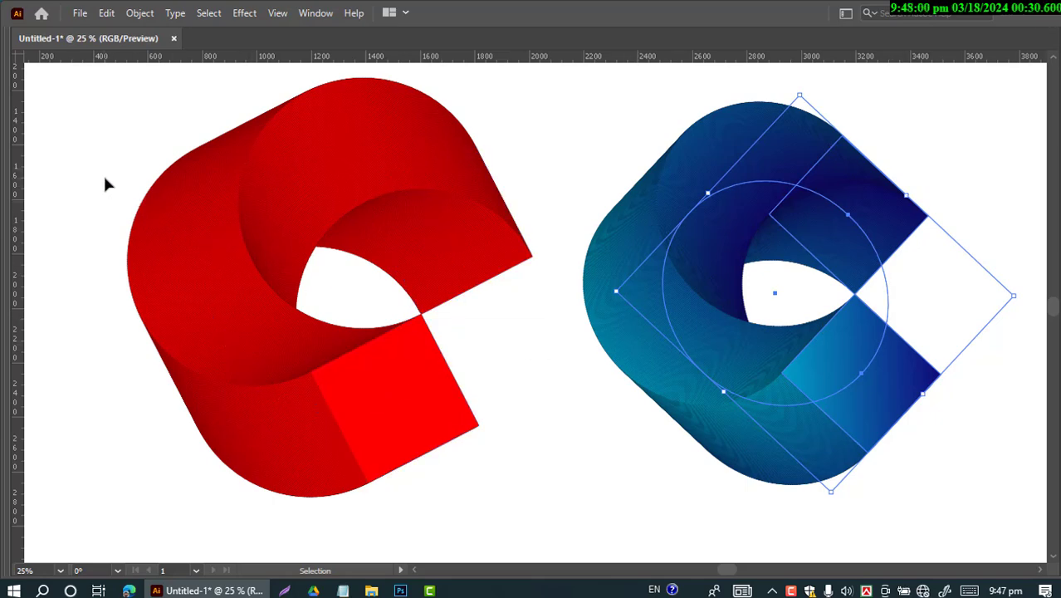
key("Tab")
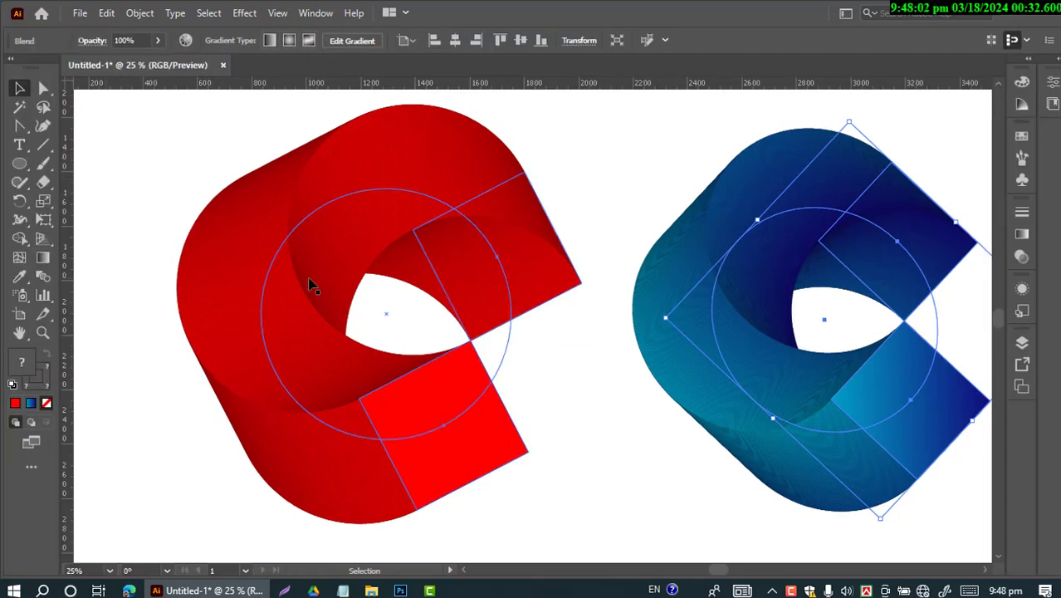
key("v")
key("Delete")
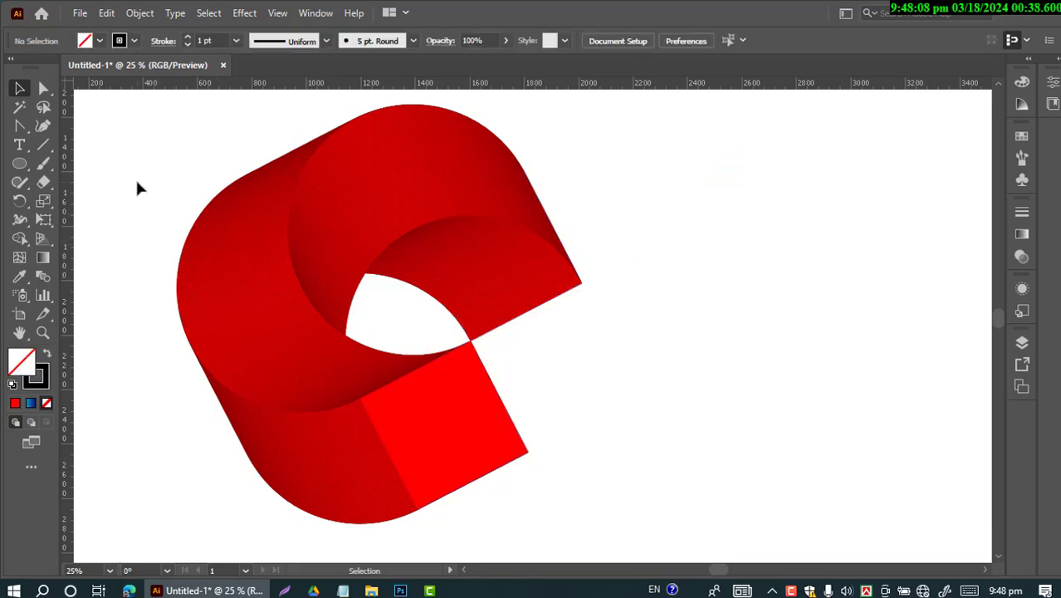
left_click_drag(136, 179, 481, 433)
key("Delete")
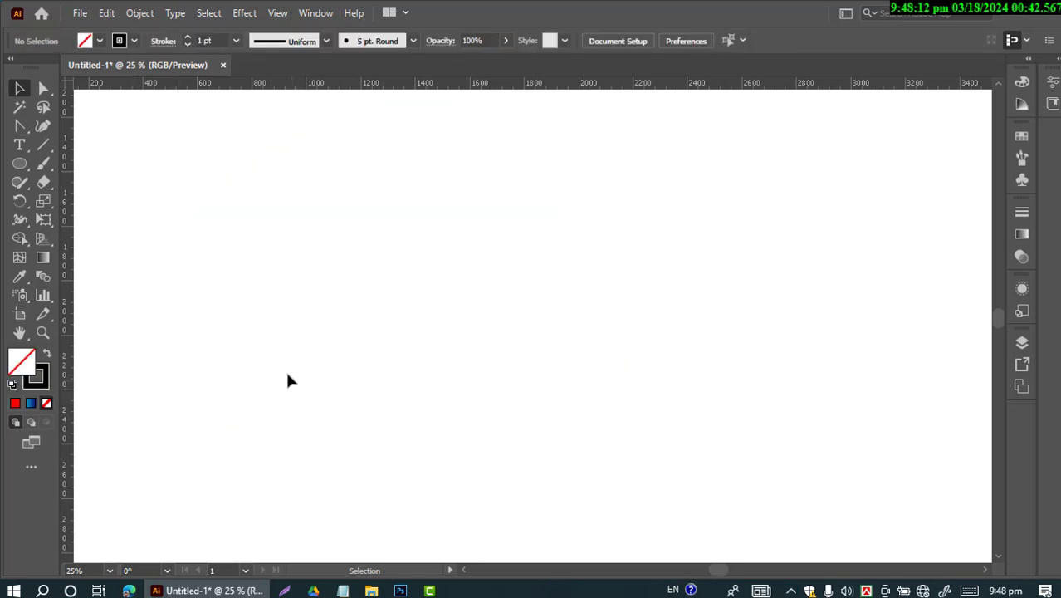
Create a rectangle 120 px wide and 120 px high on the empty artboard
left_click(20, 166)
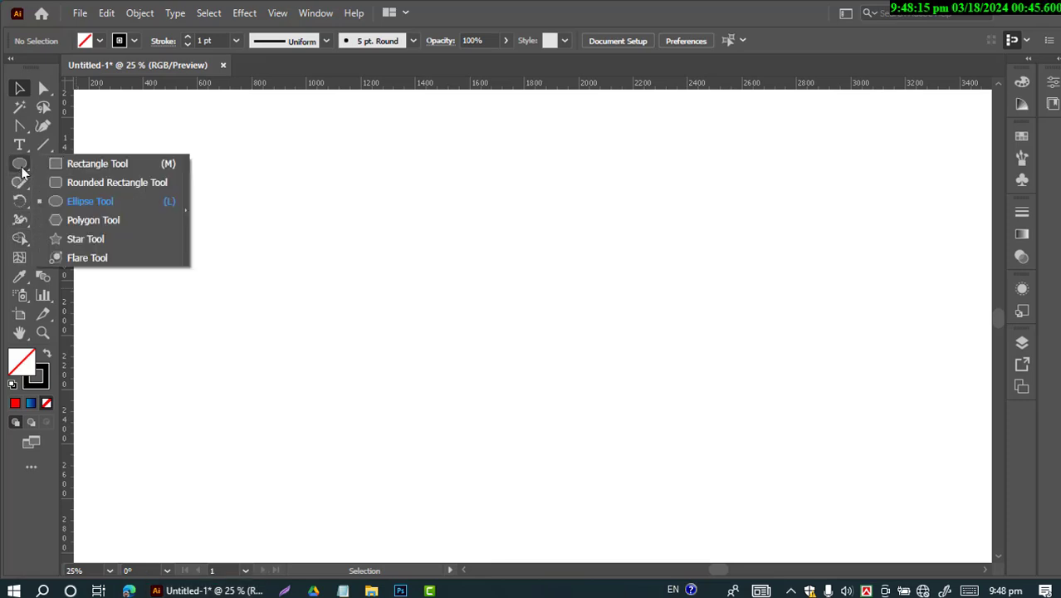
left_click(78, 170)
left_click(292, 231)
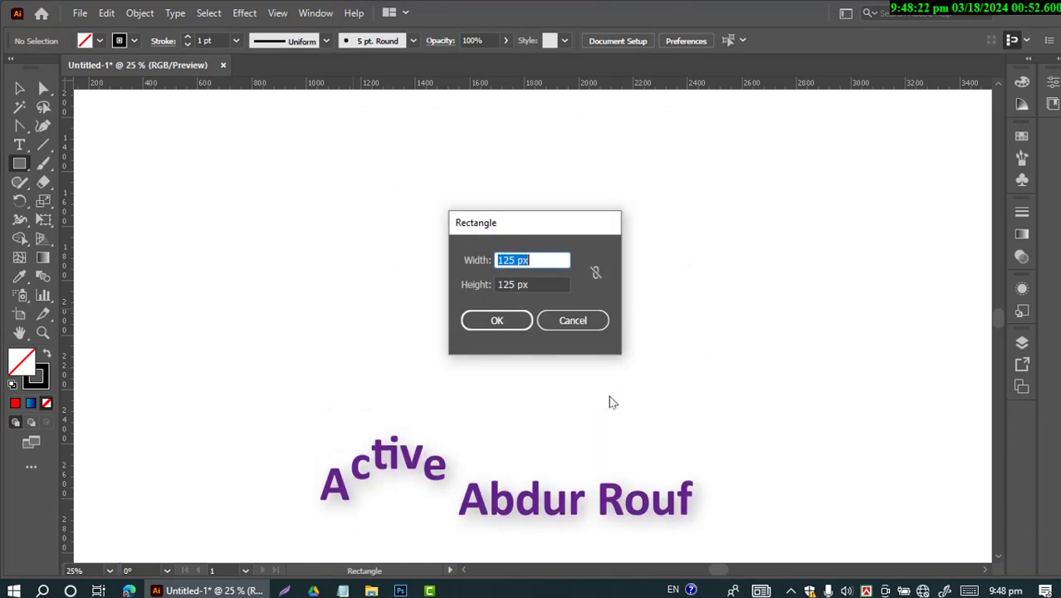
type("1")
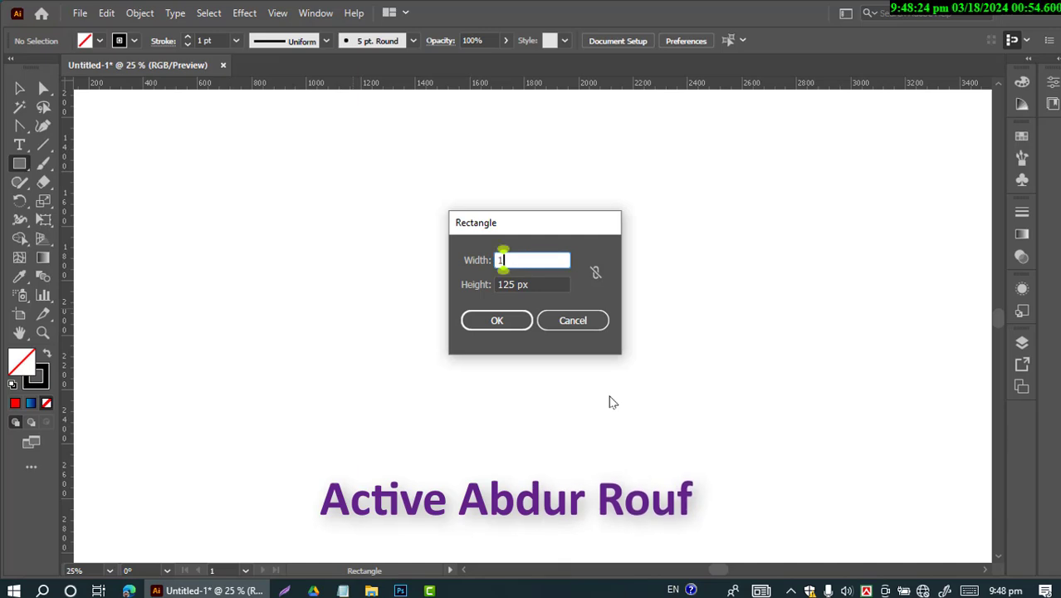
type("20")
key("Tab")
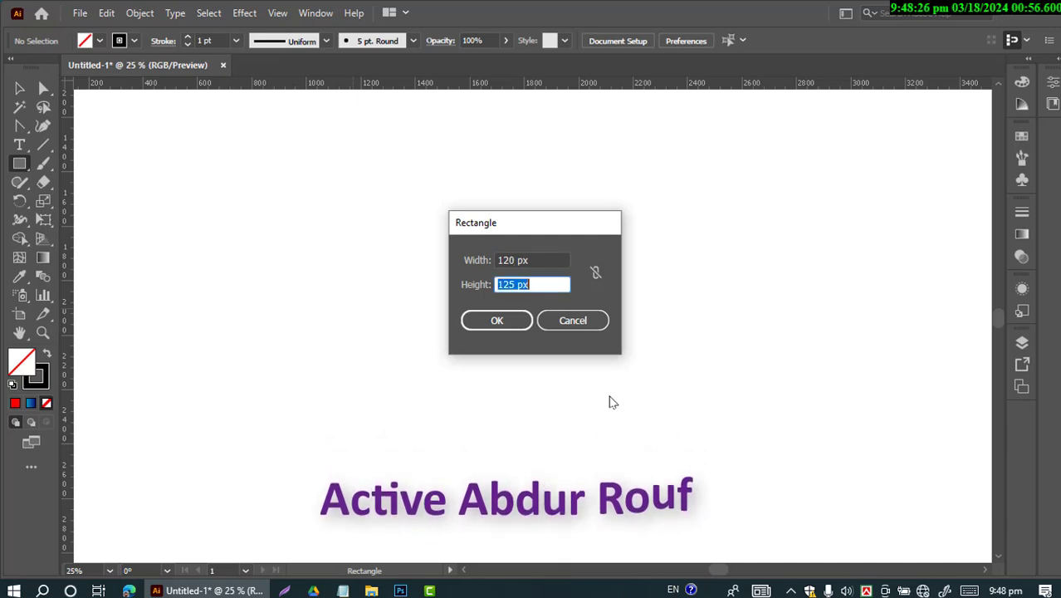
type("120")
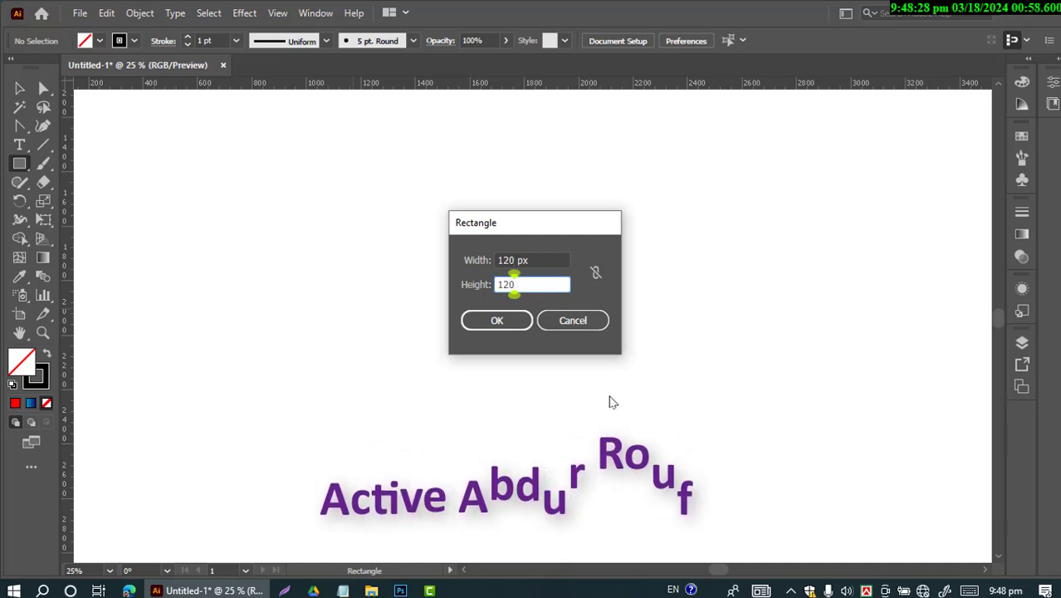
left_click(514, 322)
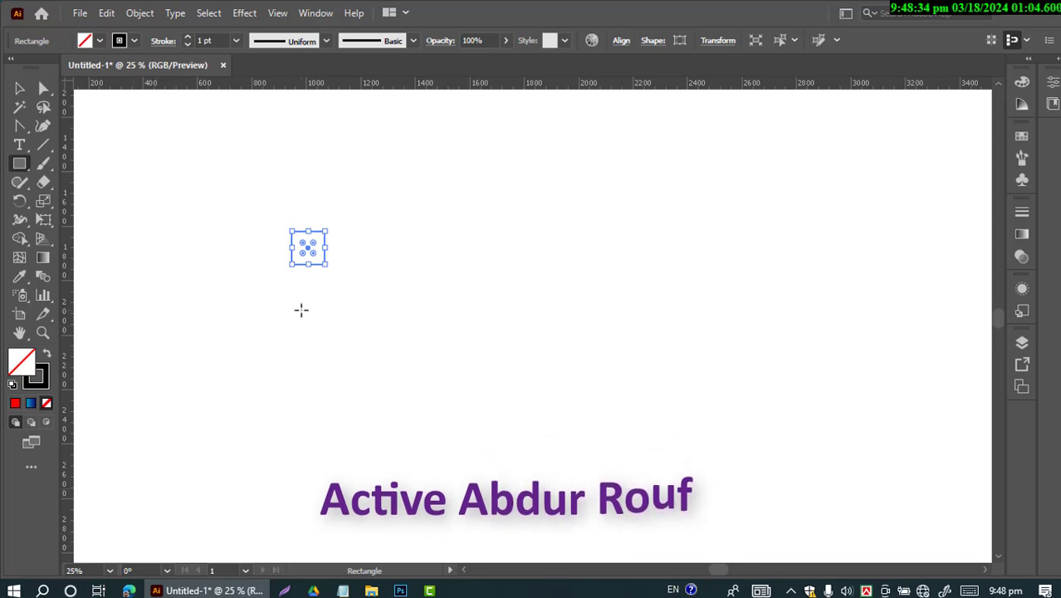
Move the square to the upper-left of the visible canvas and place a level copy of it at the far right
left_click(113, 571)
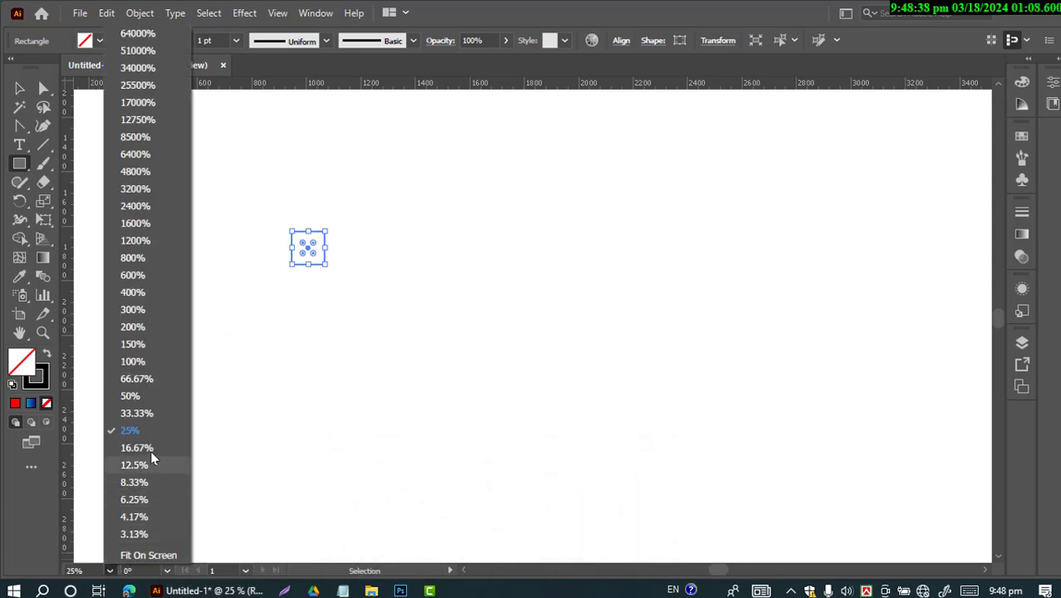
left_click(134, 362)
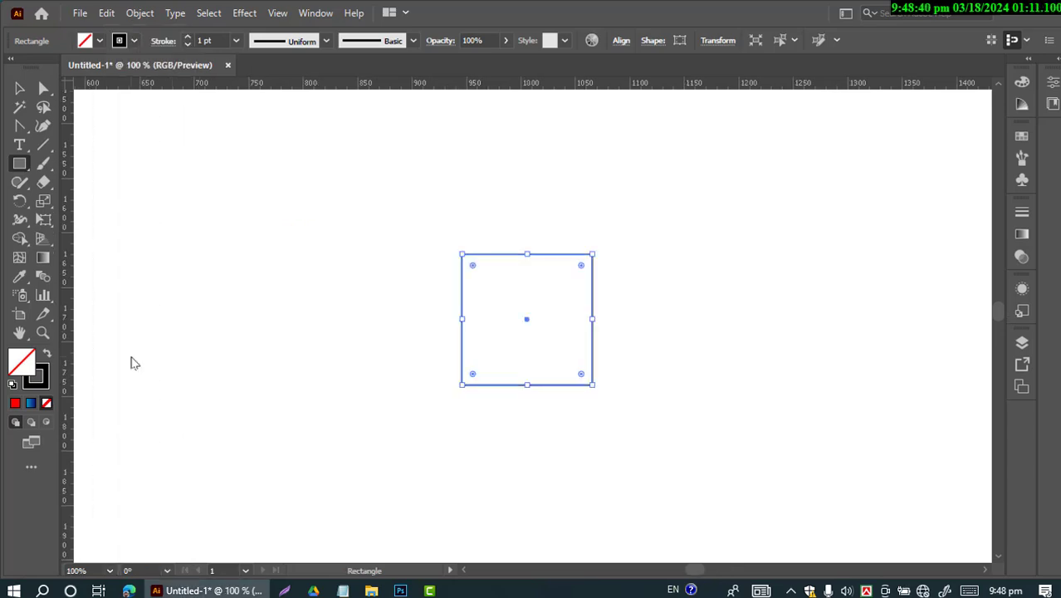
left_click(12, 93)
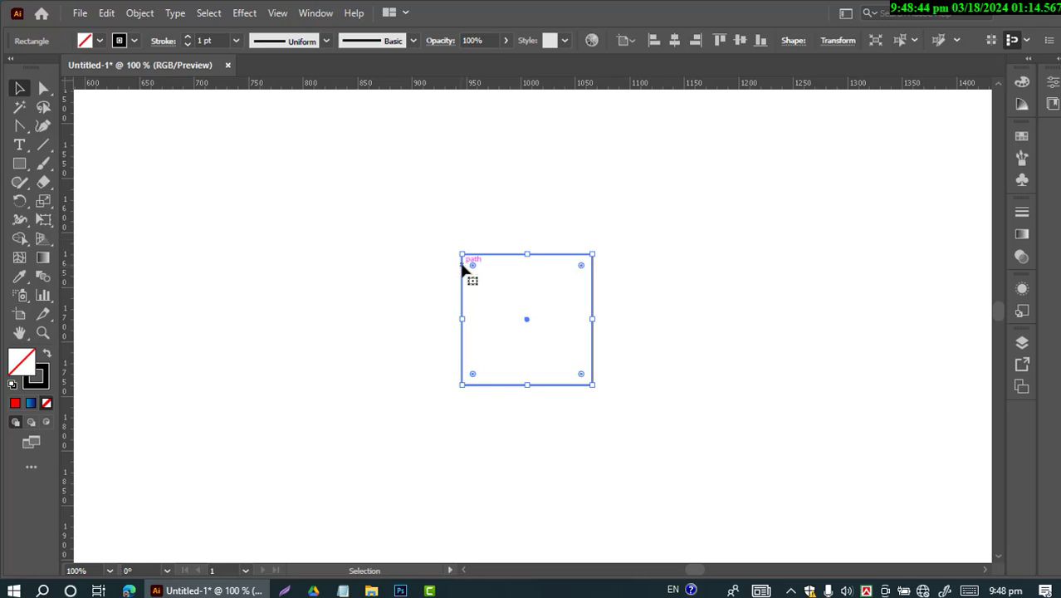
left_click_drag(461, 260, 80, 109)
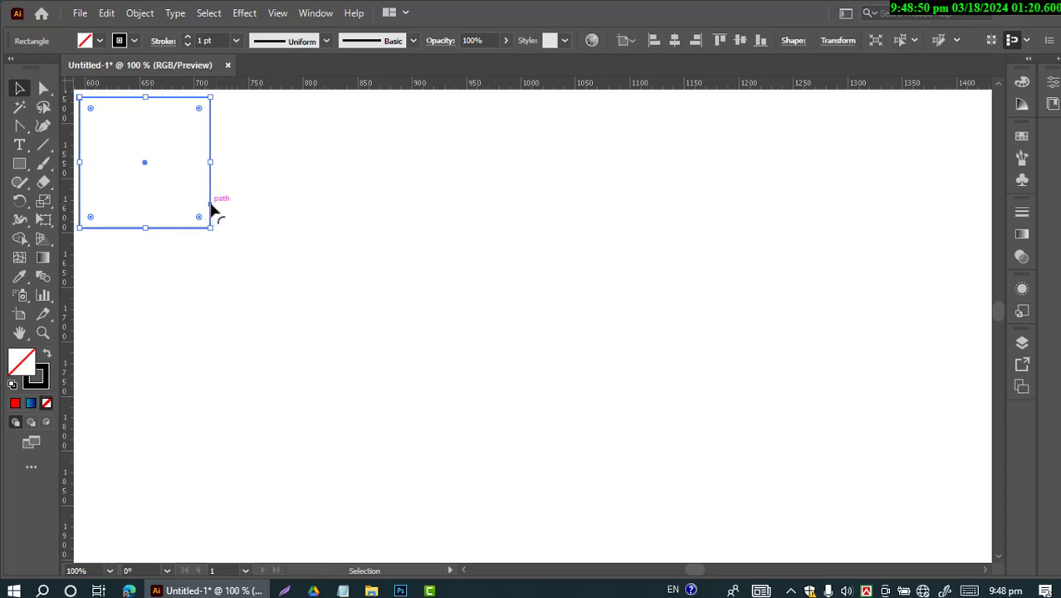
left_click_drag(211, 212, 989, 279)
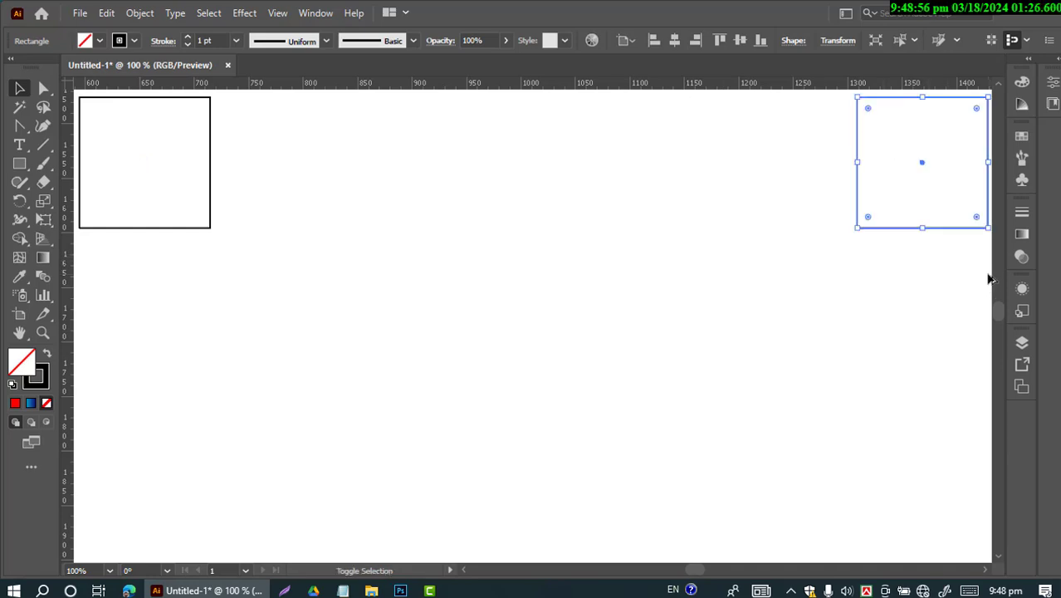
left_click(667, 298)
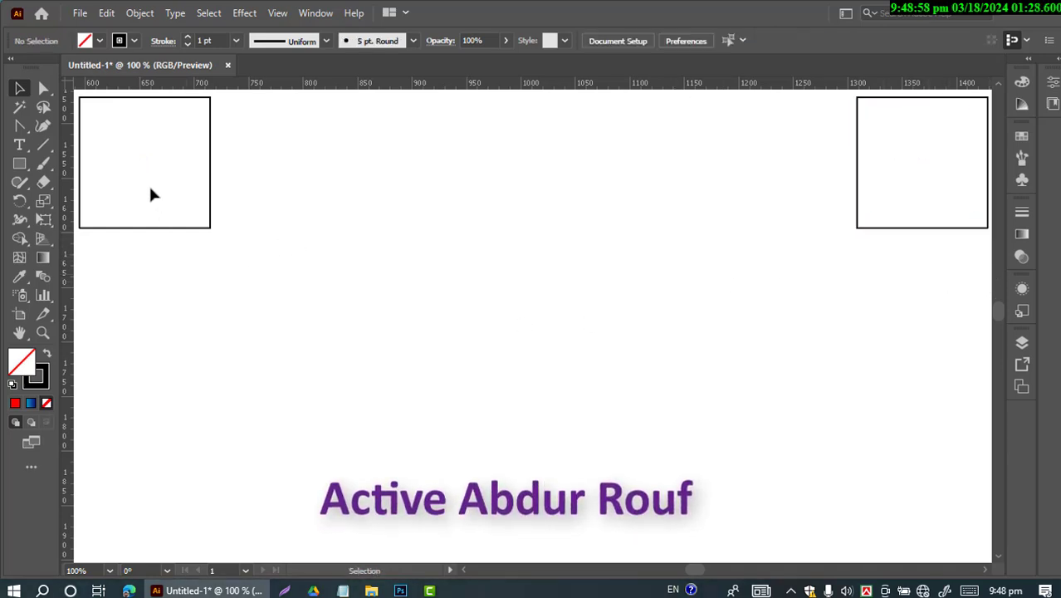
Make a blend between the two squares
left_click_drag(137, 166, 863, 253)
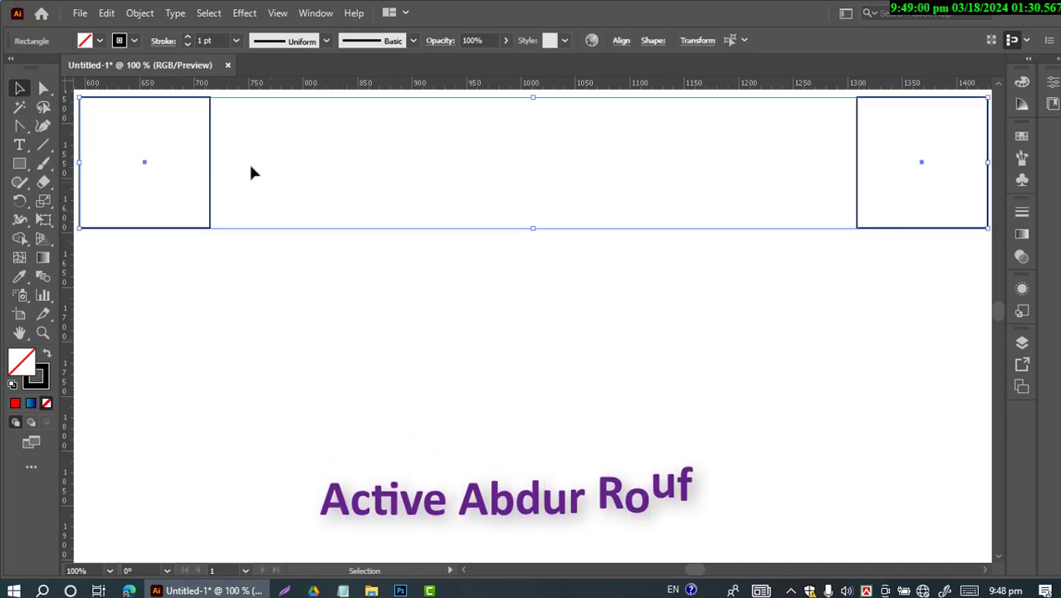
left_click(140, 14)
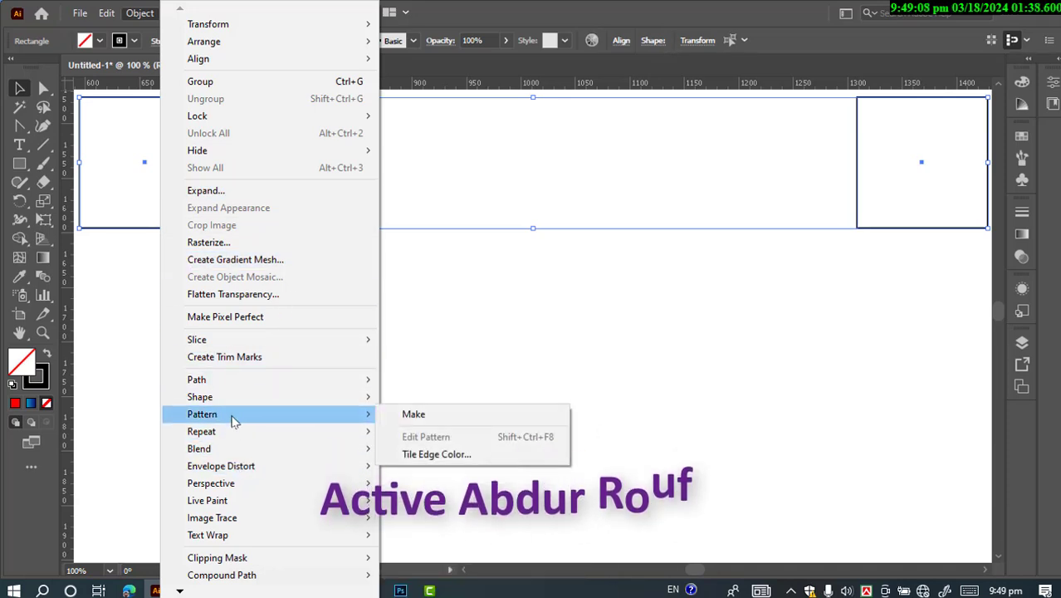
mouse_move(224, 448)
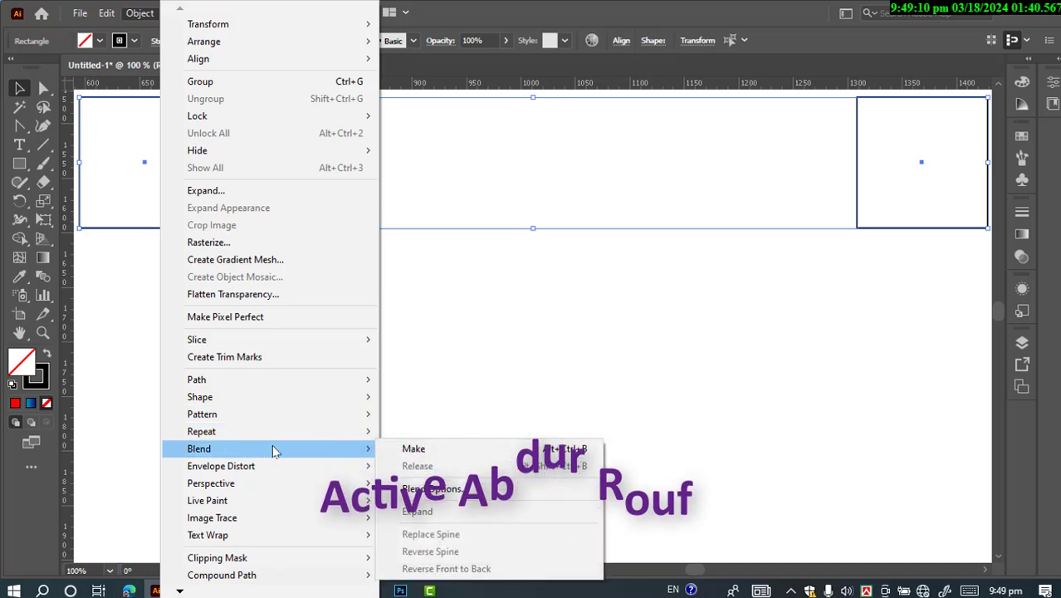
left_click(400, 448)
left_click(418, 449)
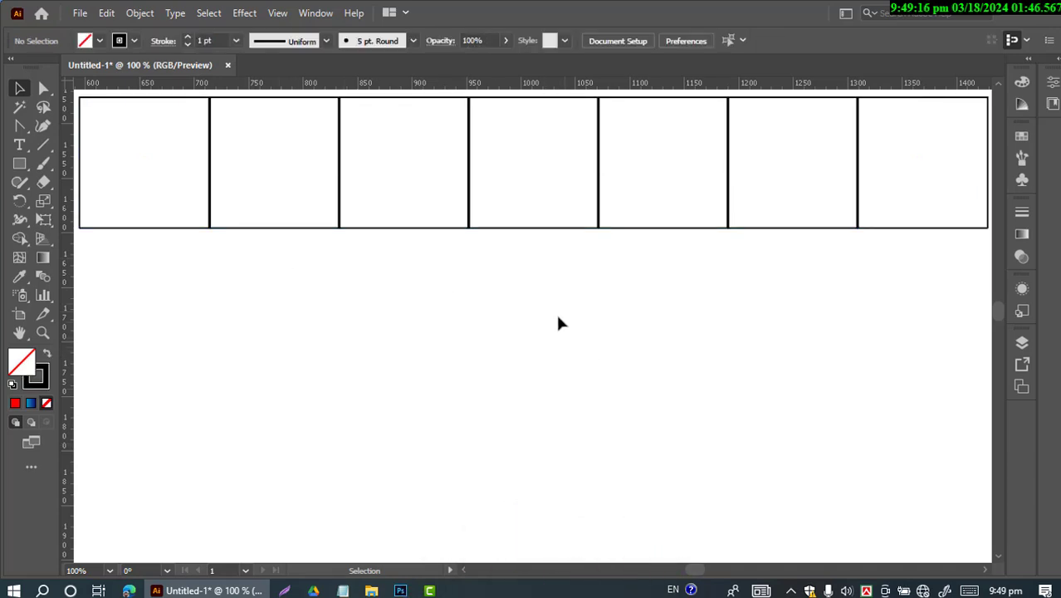
Draw a circle about 300 px in diameter and position it centrally just below the row of blended squares
left_click(25, 171)
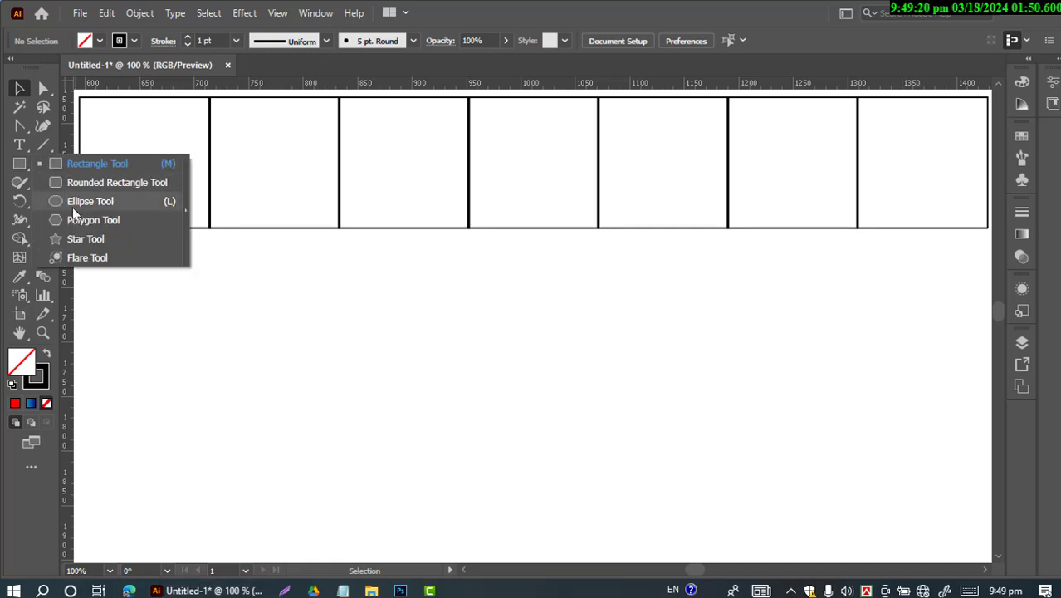
left_click(84, 202)
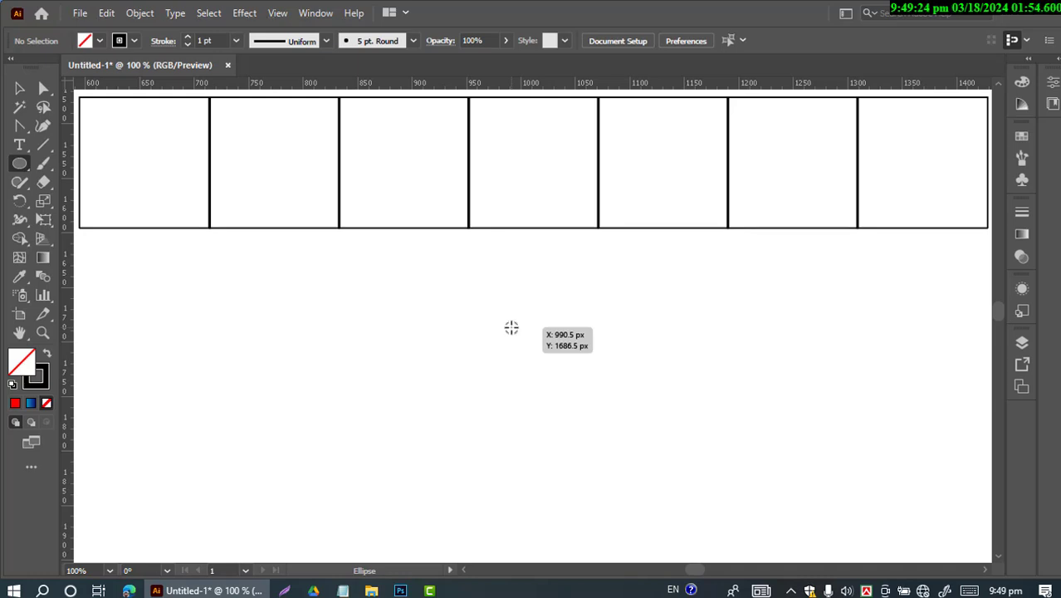
left_click_drag(510, 327, 542, 492)
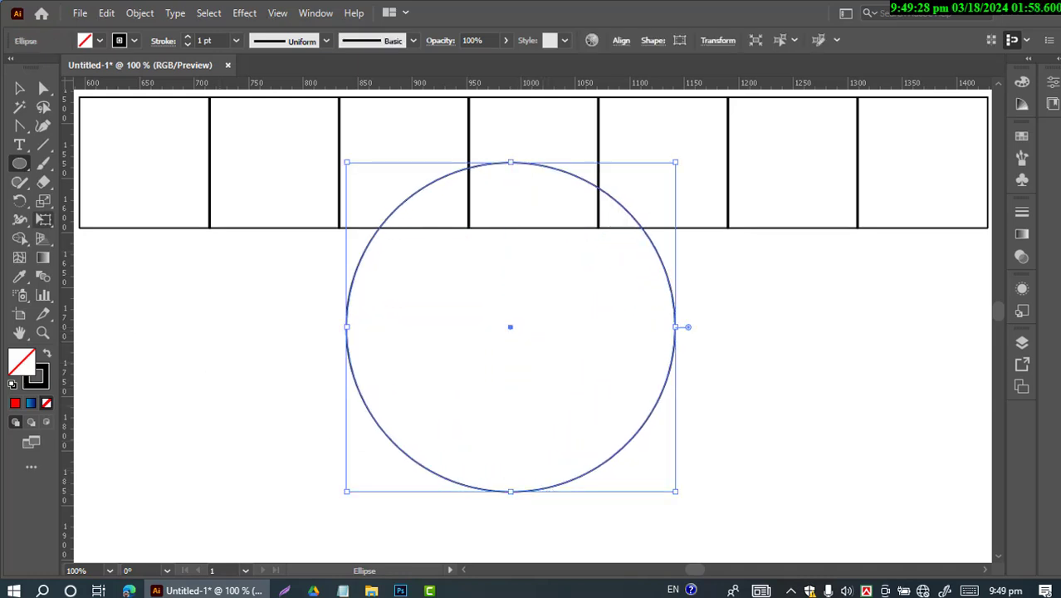
left_click(21, 88)
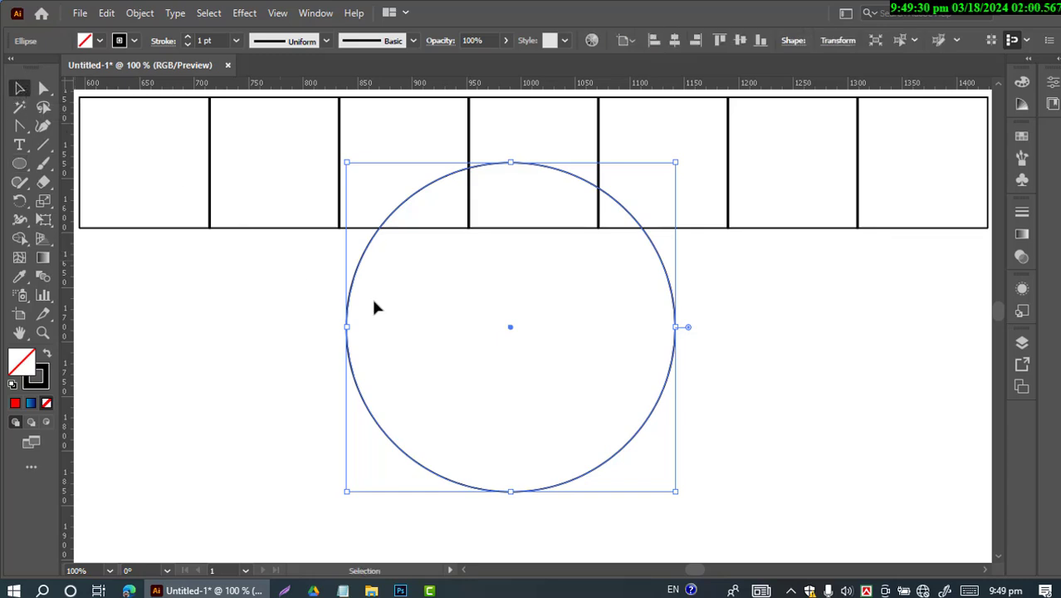
left_click_drag(348, 325, 357, 410)
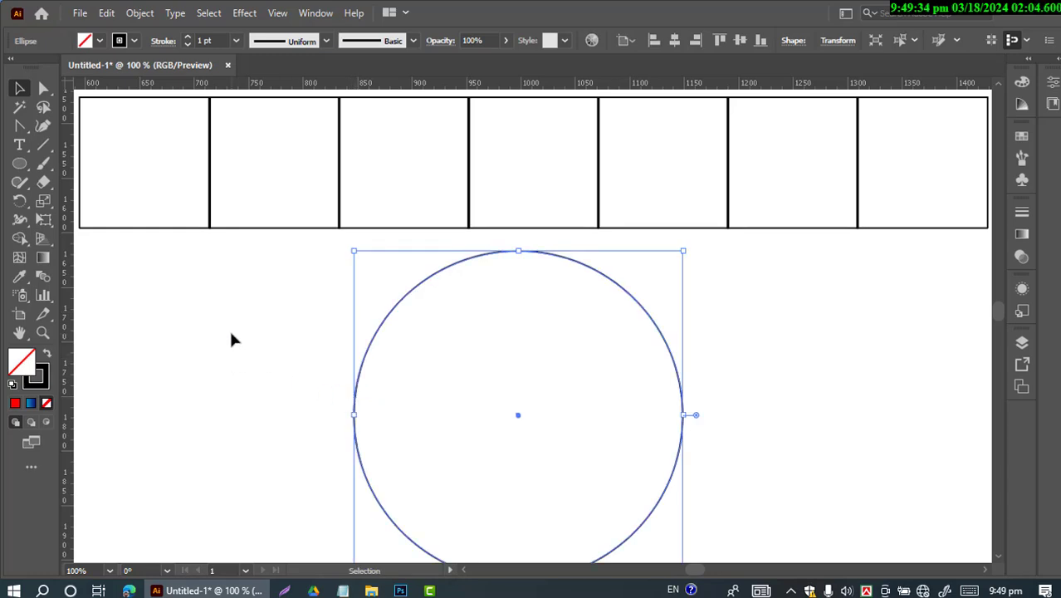
Replace the spine of the square blend with the circle
left_click_drag(461, 427, 245, 201)
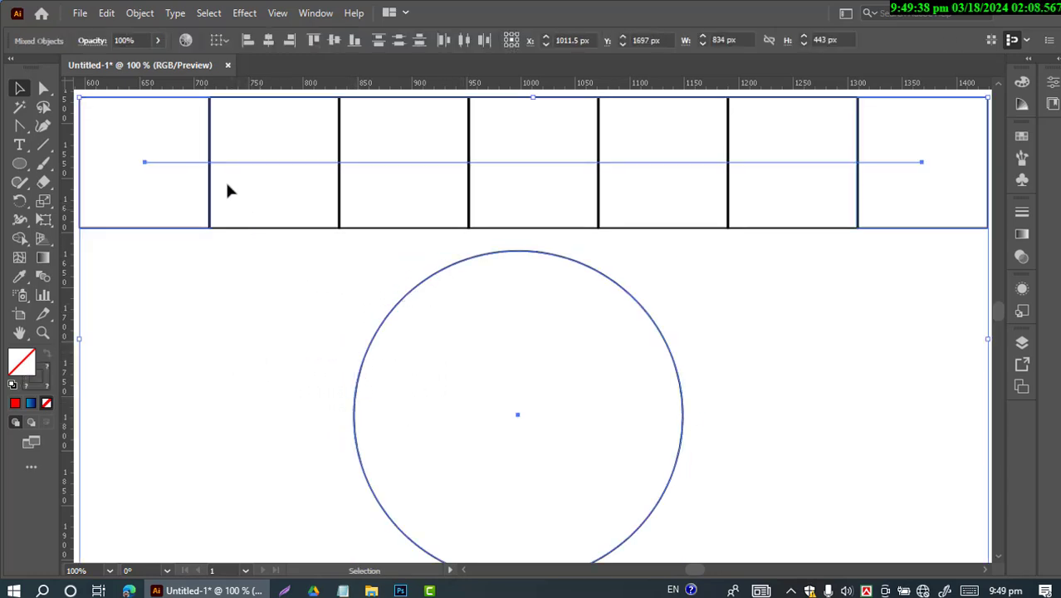
left_click(139, 13)
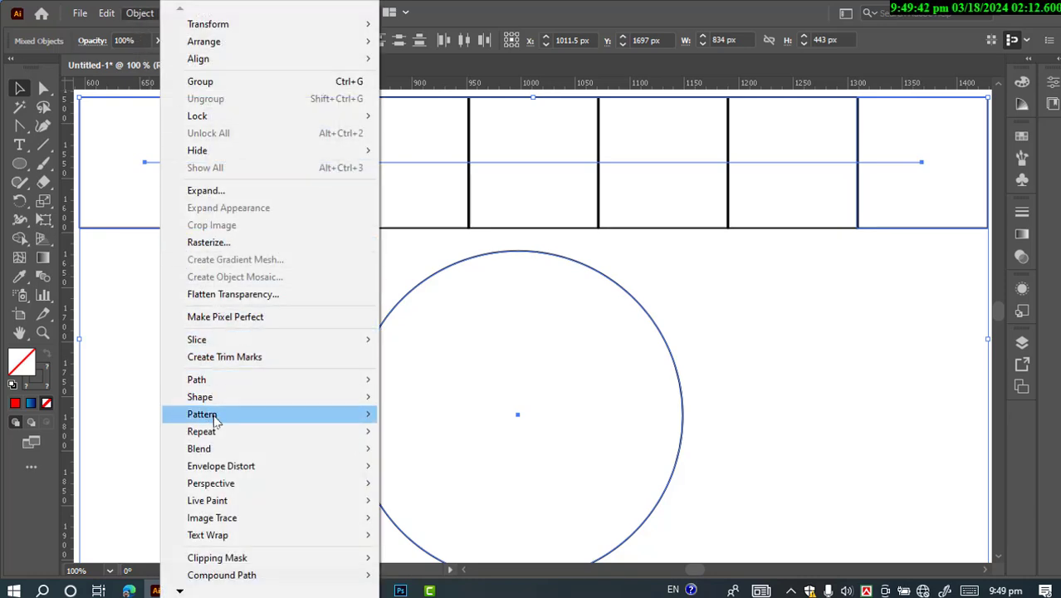
mouse_move(220, 449)
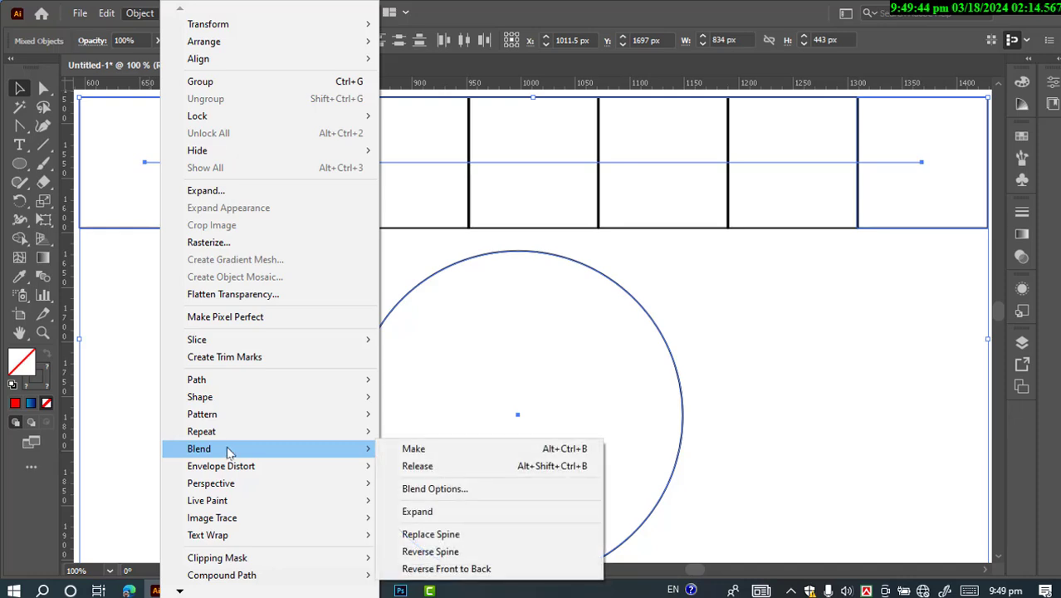
left_click(431, 534)
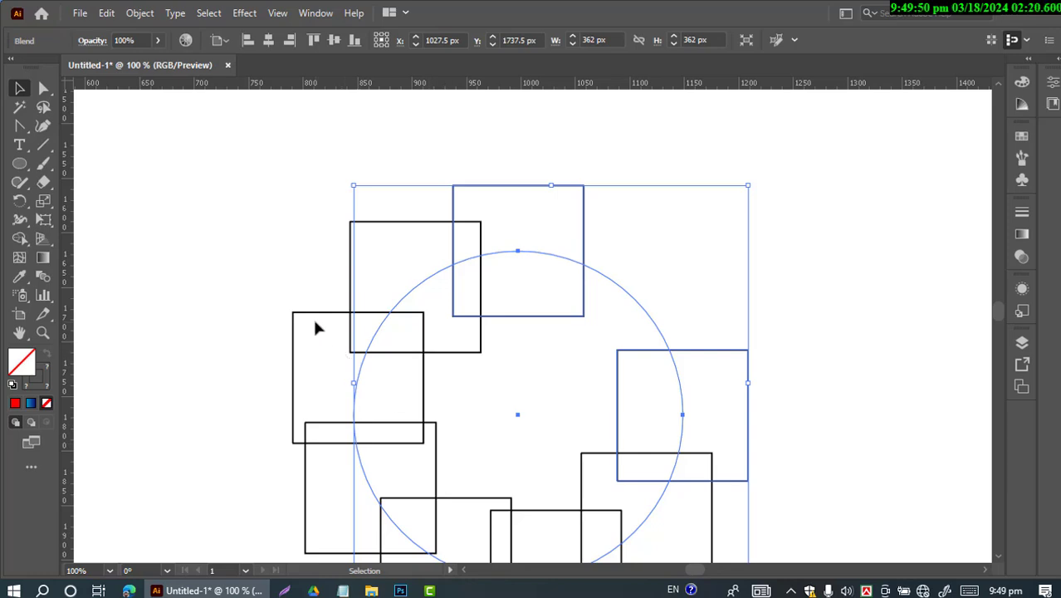
Set the blend spacing to Specified Distance and preview the Align to Path orientation, returning to Align to Page
left_click(137, 16)
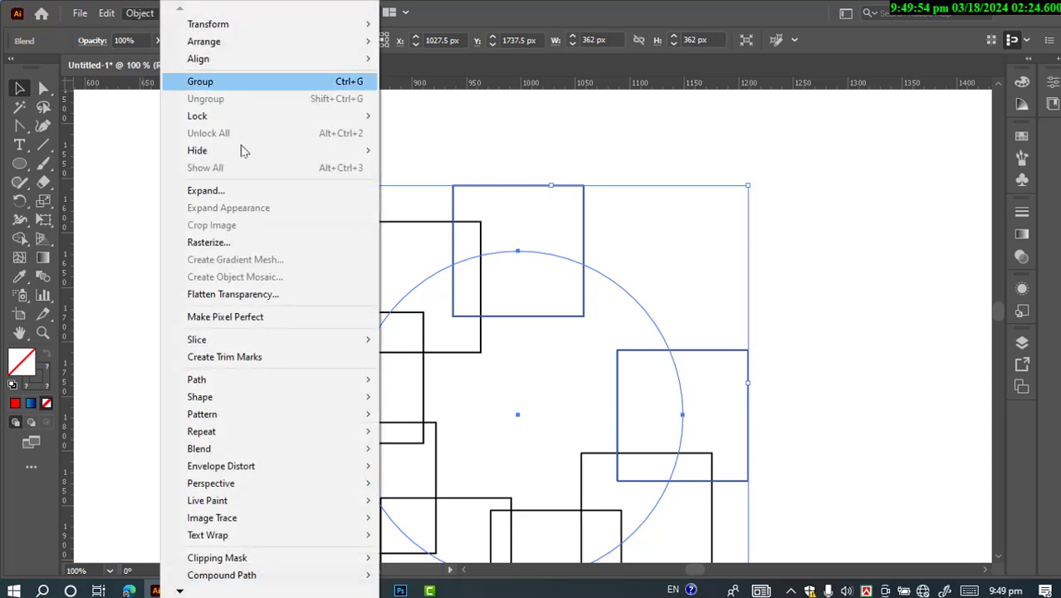
mouse_move(290, 448)
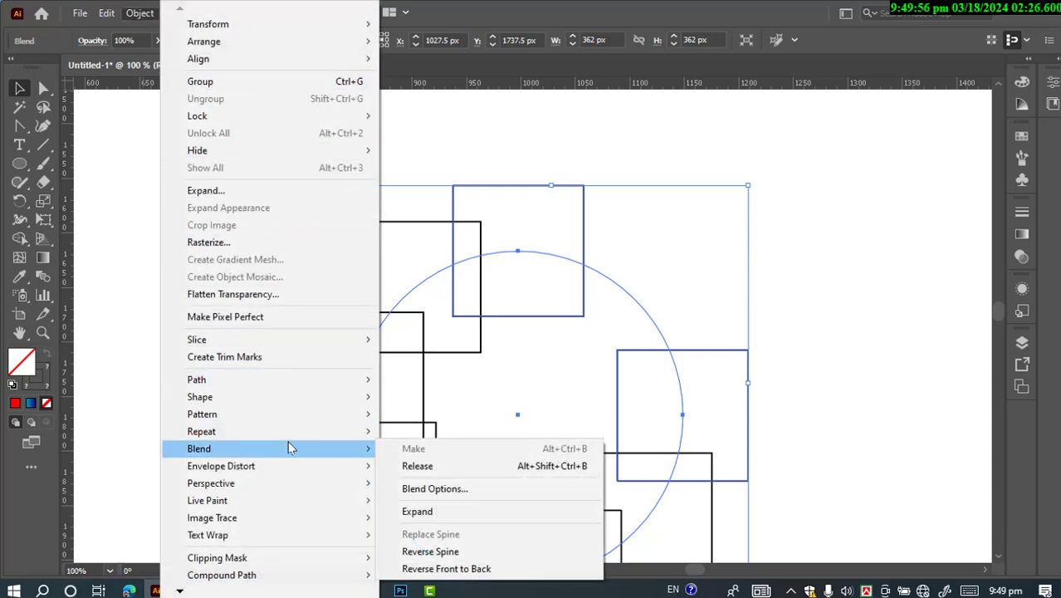
left_click(442, 490)
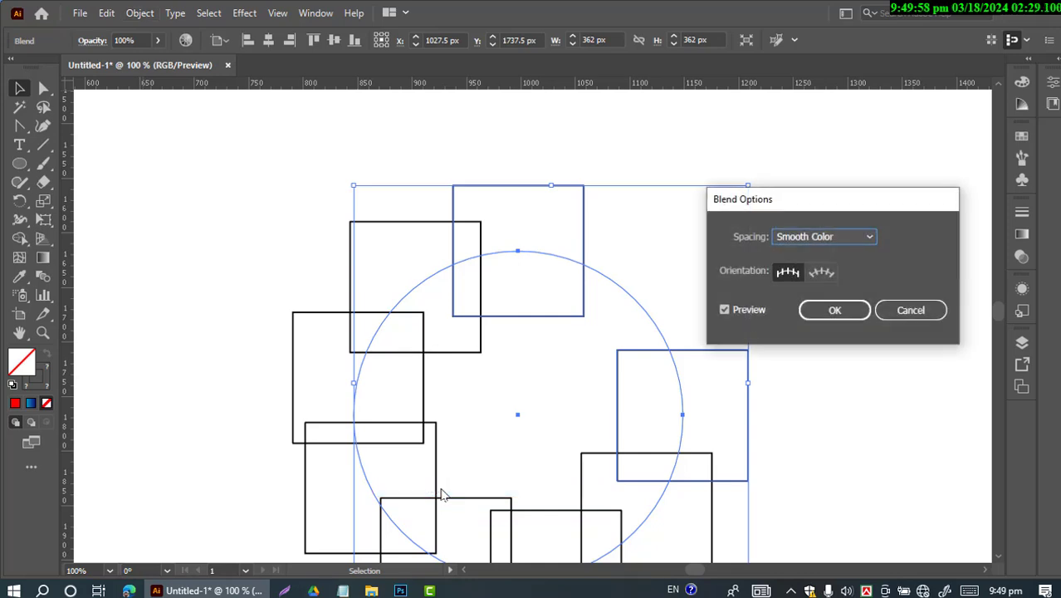
left_click(864, 238)
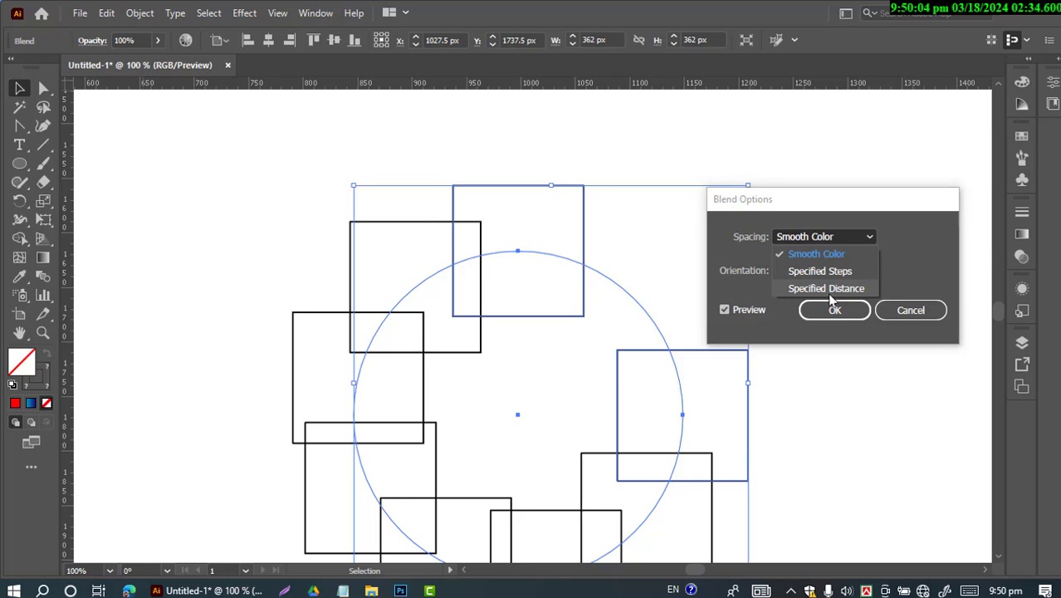
left_click(834, 288)
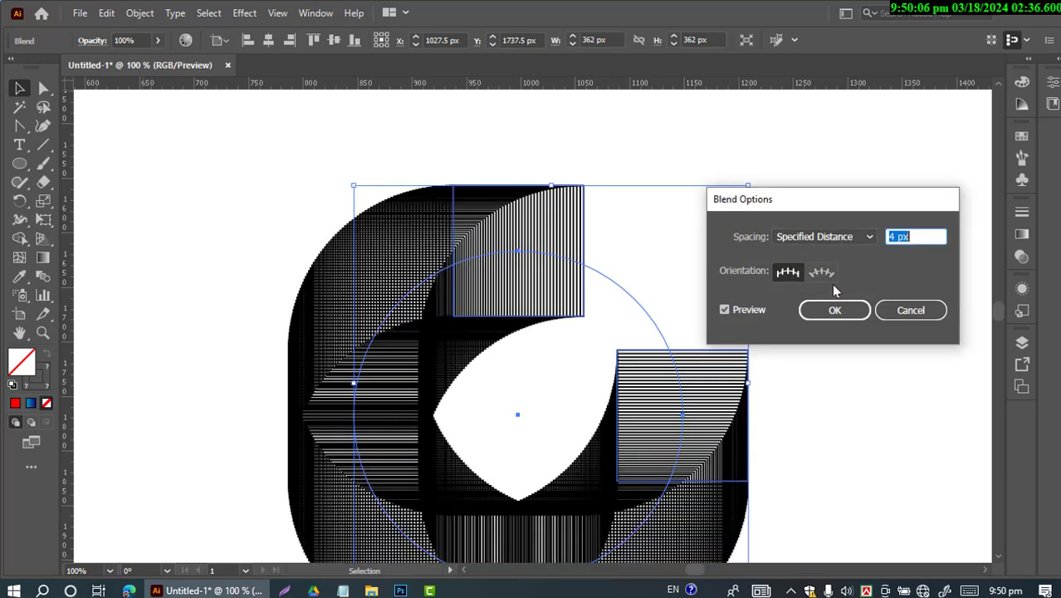
left_click(822, 278)
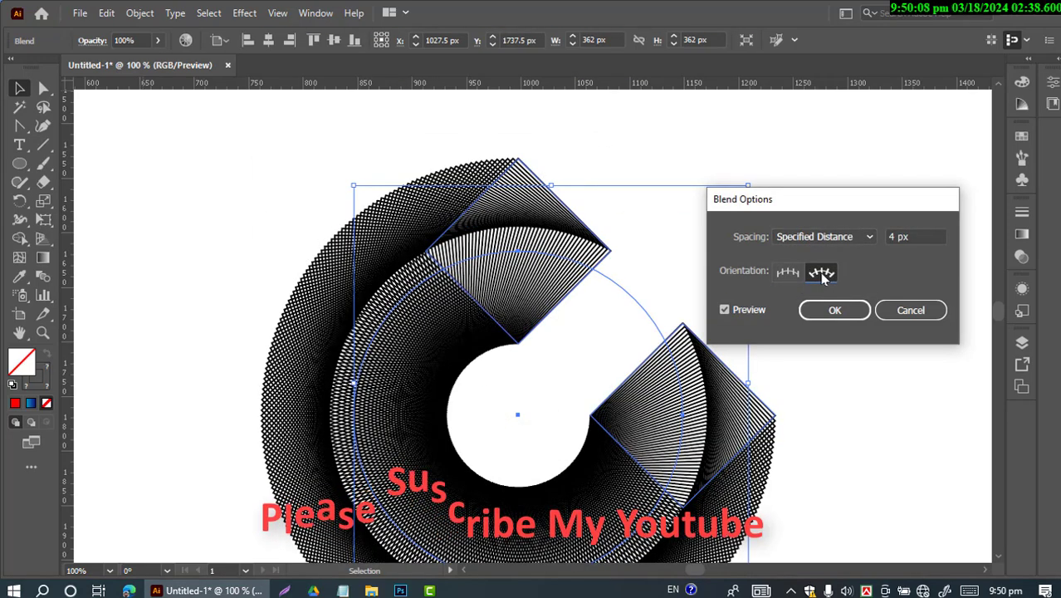
left_click(788, 271)
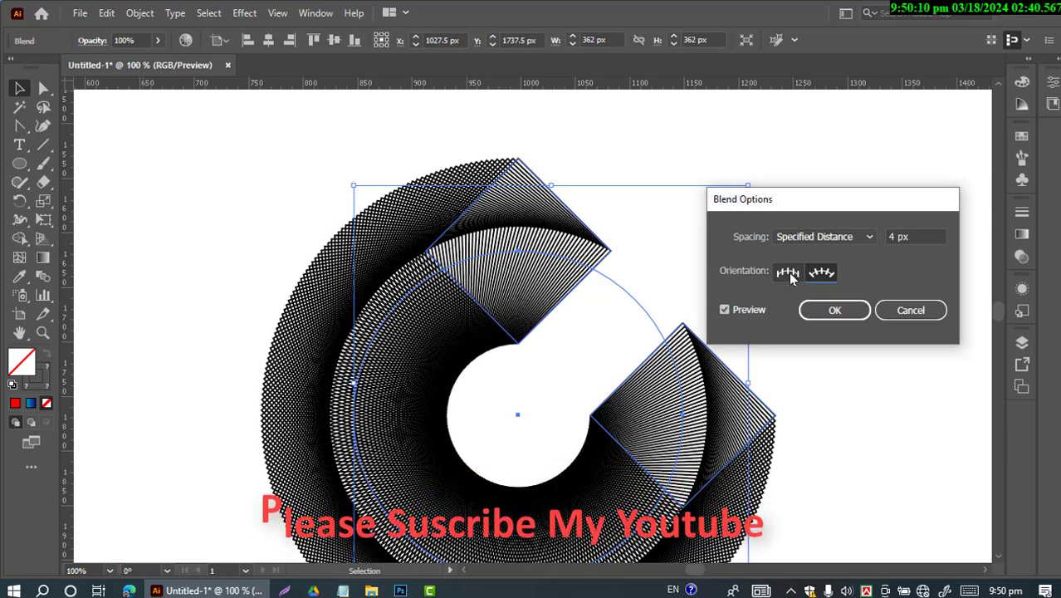
Try other spacing distances for the blend and apply the options with a distance of 4 px
left_click(908, 237)
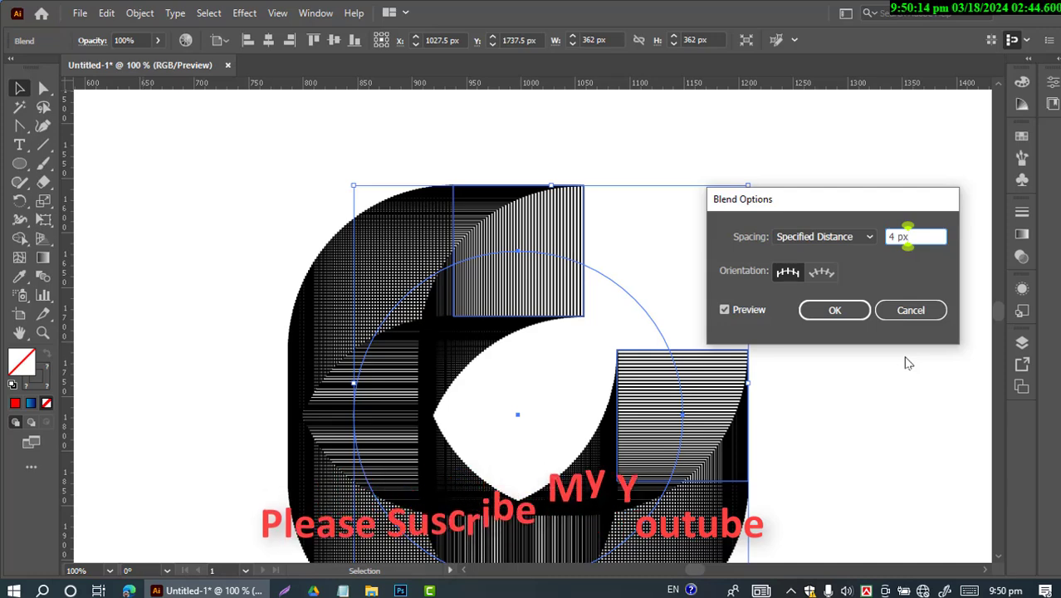
key("Down")
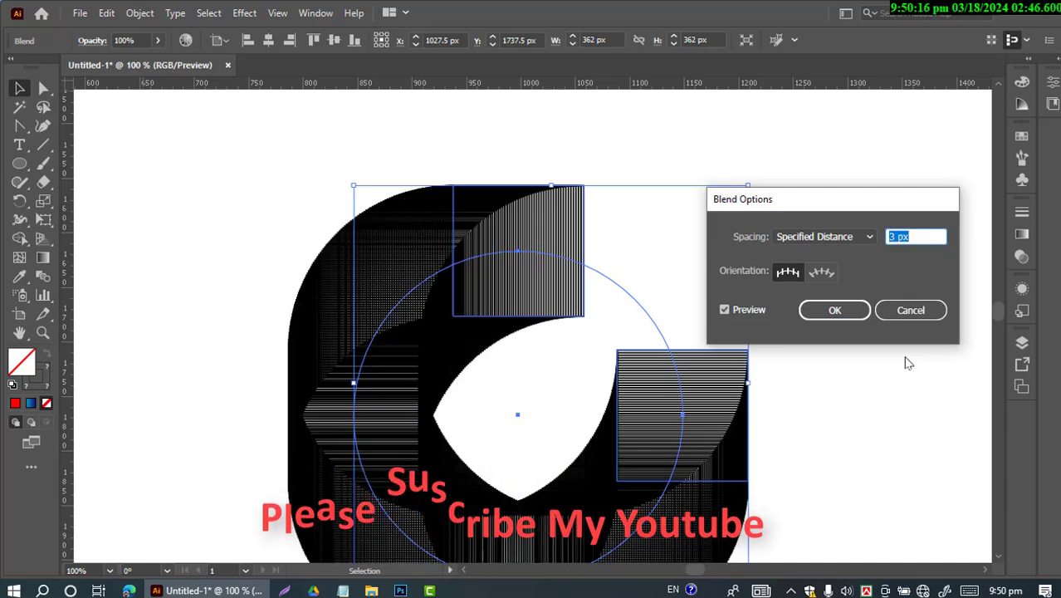
key("Down")
key("Up")
key("Up")
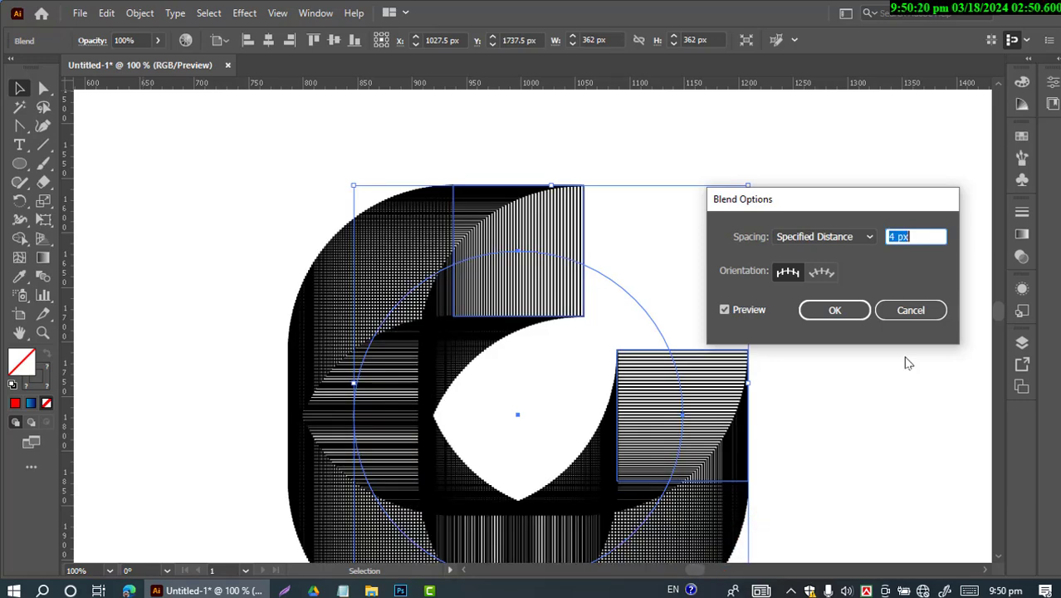
left_click(834, 310)
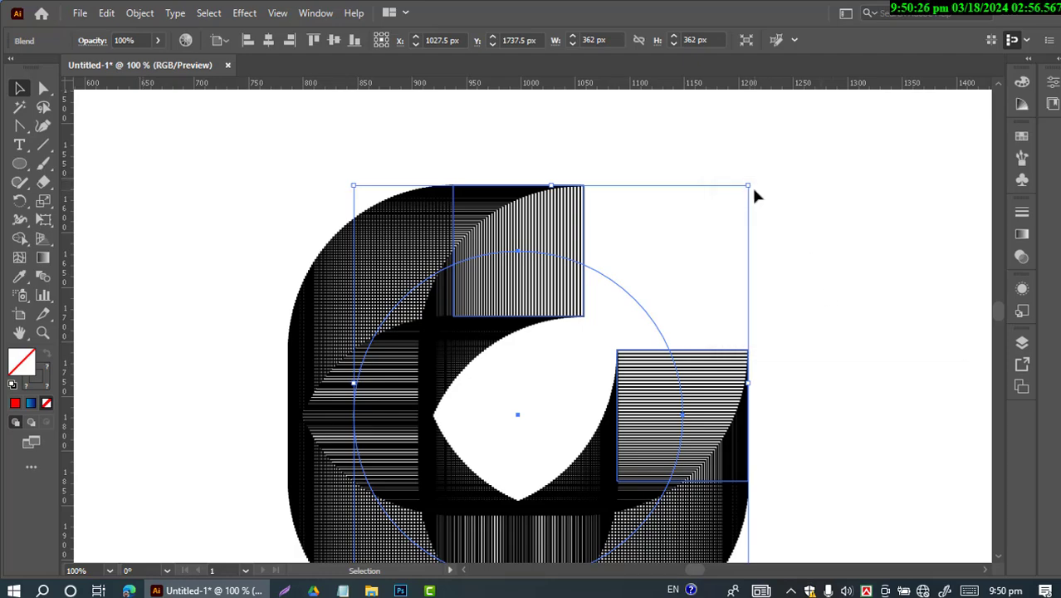
Rotate the blended shape clockwise by about 50° so that its gap faces right like a letter C
left_click_drag(752, 186, 855, 408)
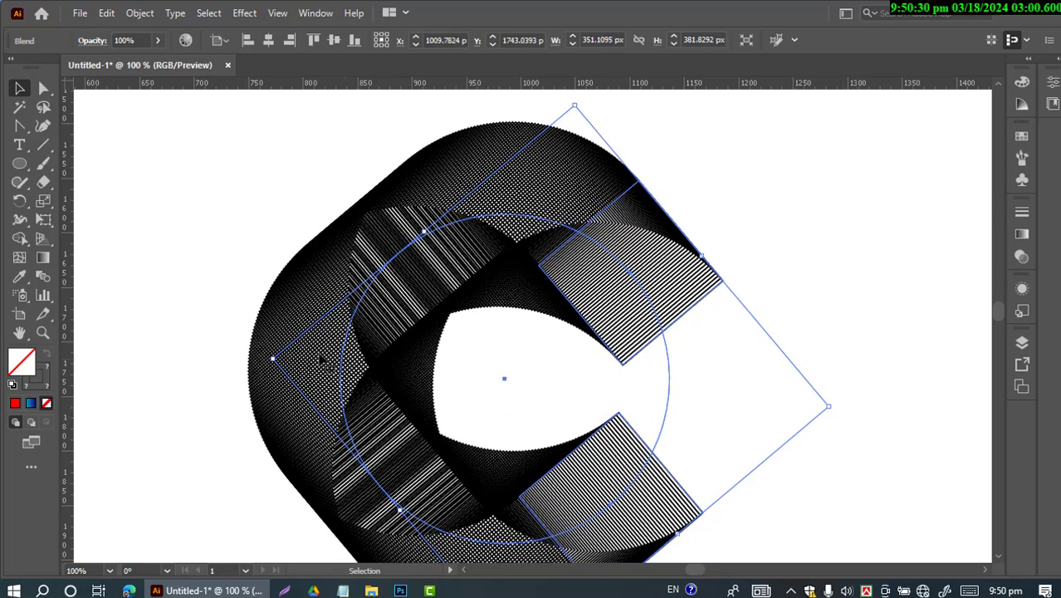
left_click(205, 268)
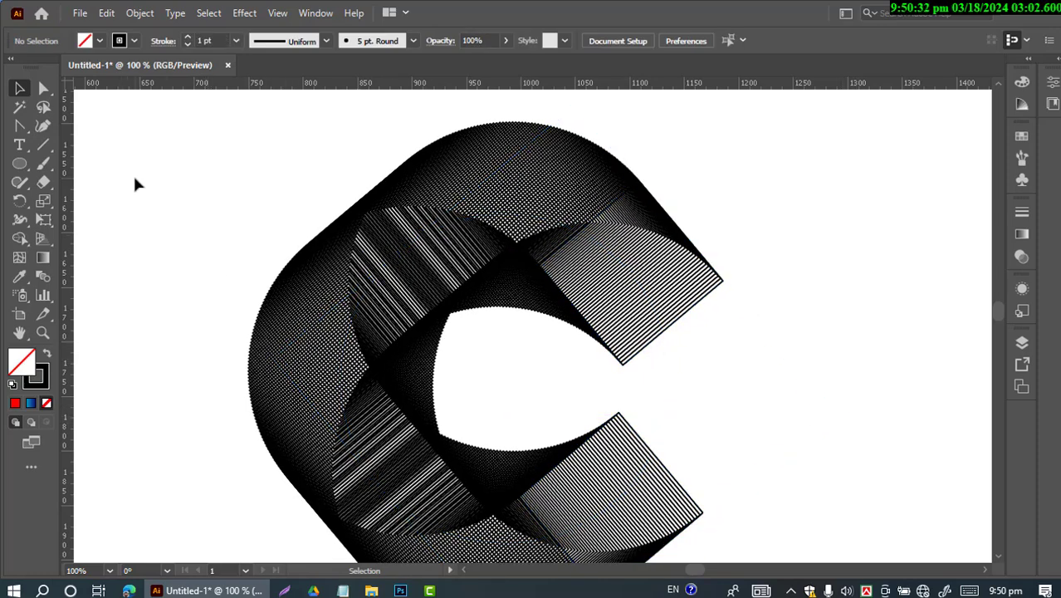
Fill the whole C-shaped blend with the light-to-dark blue linear gradient
left_click_drag(135, 184, 758, 501)
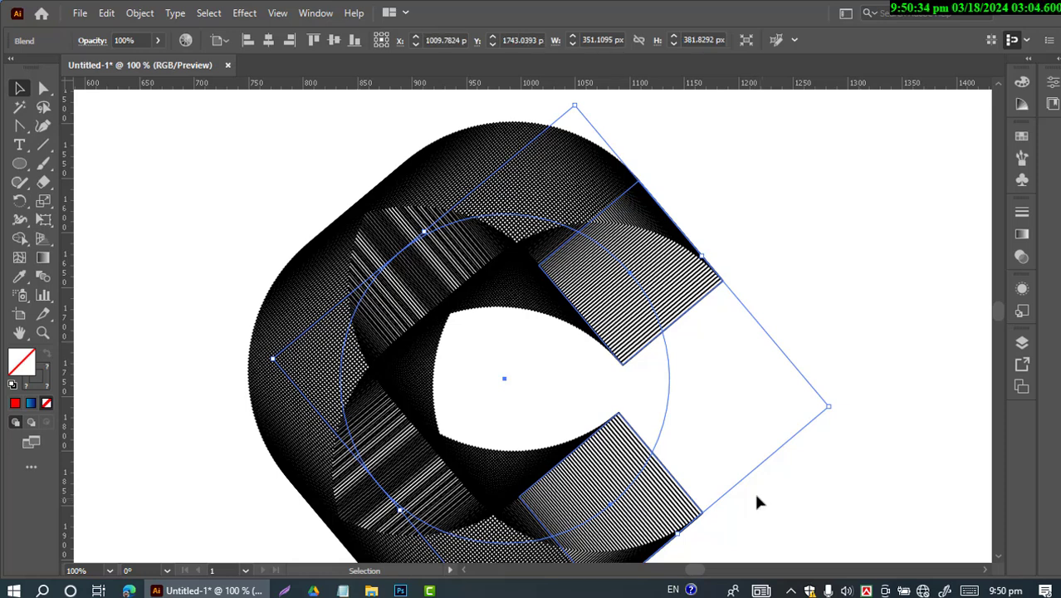
left_click(1022, 235)
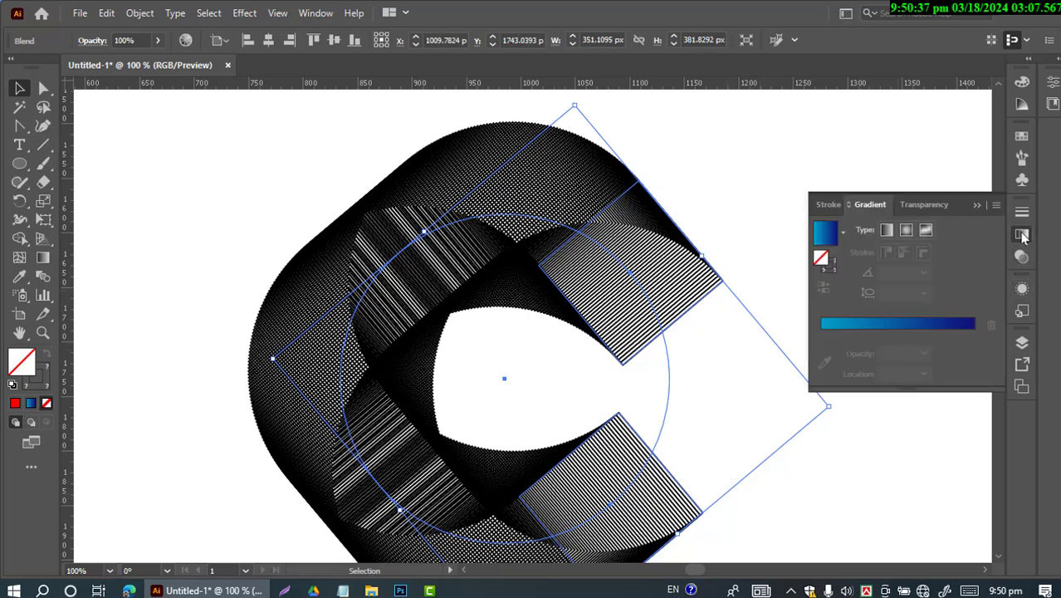
left_click(836, 238)
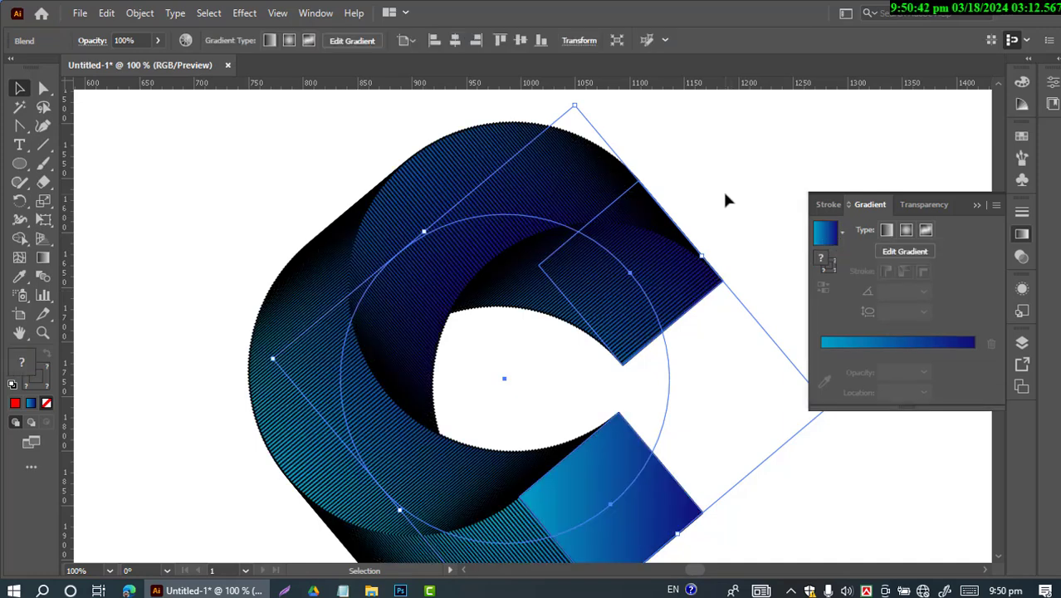
left_click(725, 196)
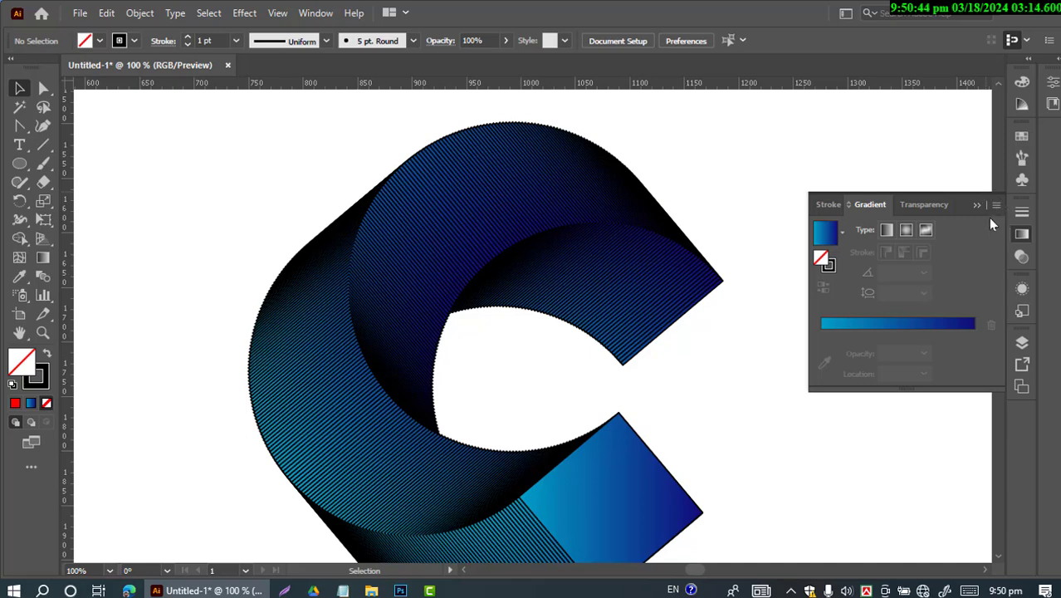
left_click(977, 205)
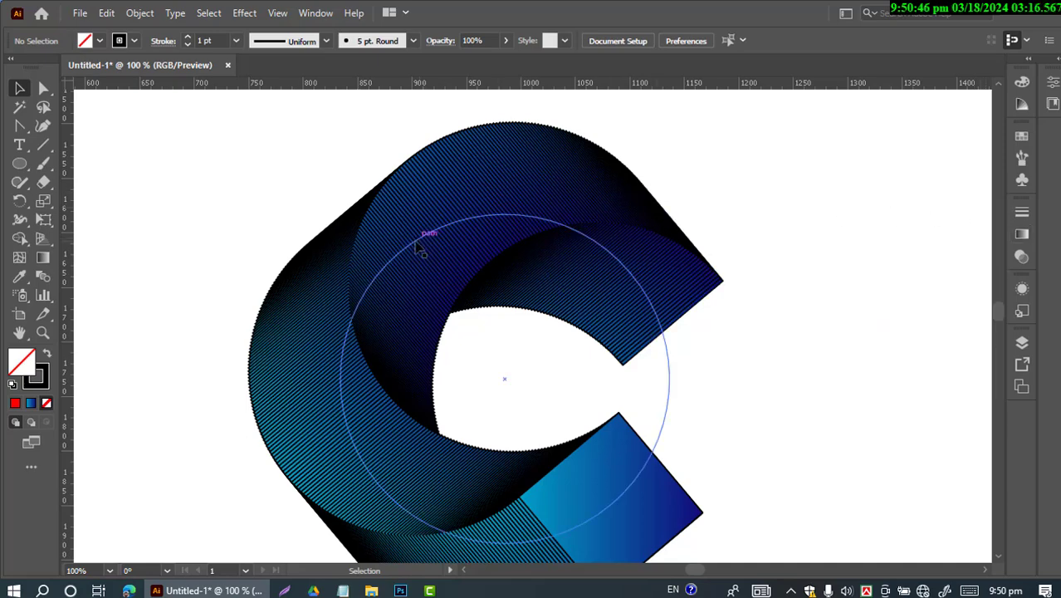
Move the blue C to the right side of the canvas and place a copy of it to its left
left_click_drag(410, 260, 631, 208)
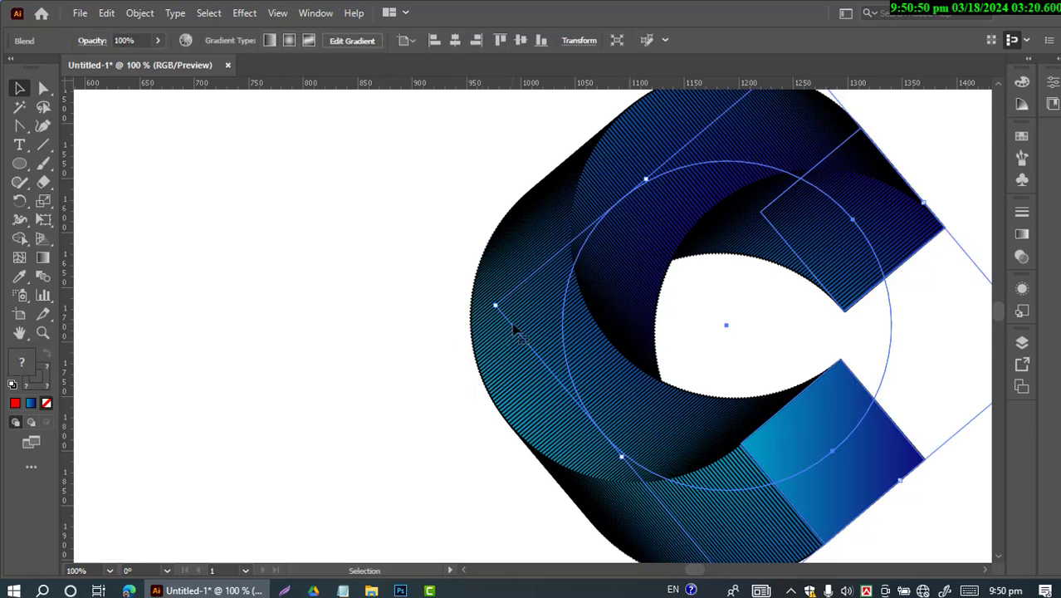
left_click_drag(513, 330, 120, 313)
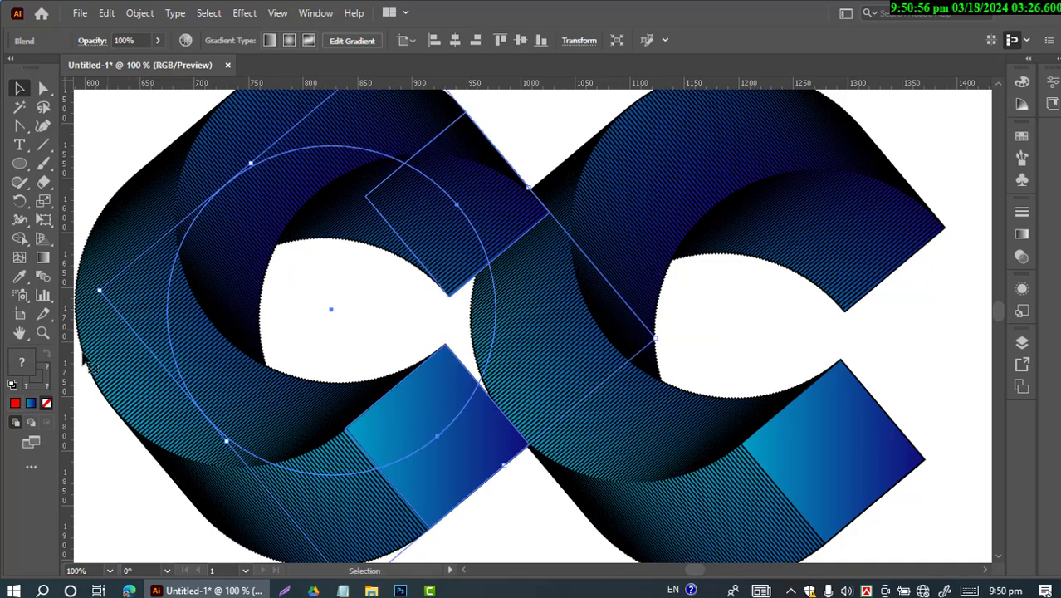
Fill the copied C with solid red FF0001 and shift it left, clear of and level with the blue C
left_click(18, 404)
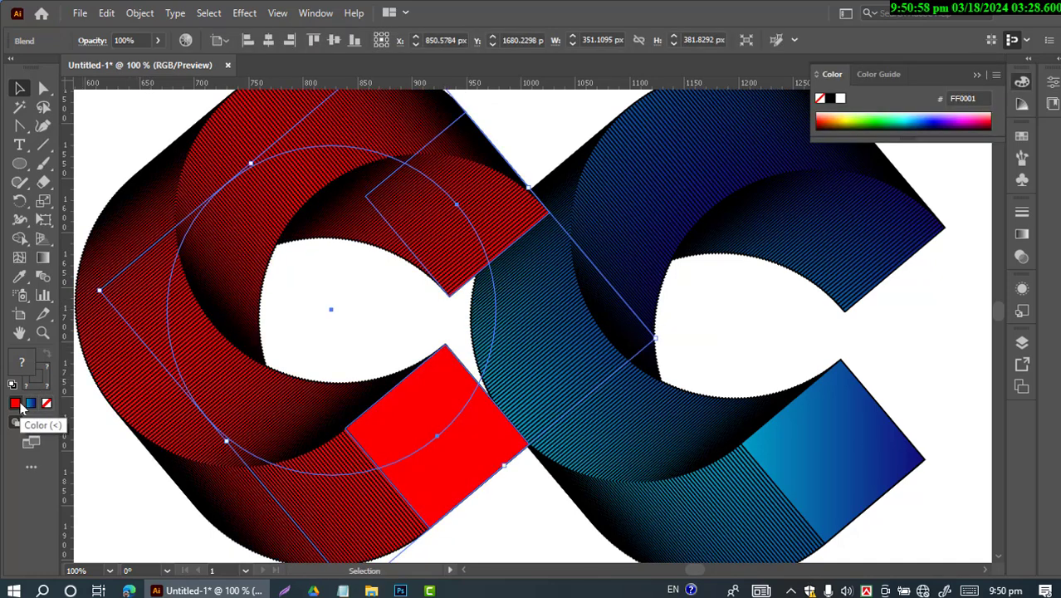
left_click(493, 518)
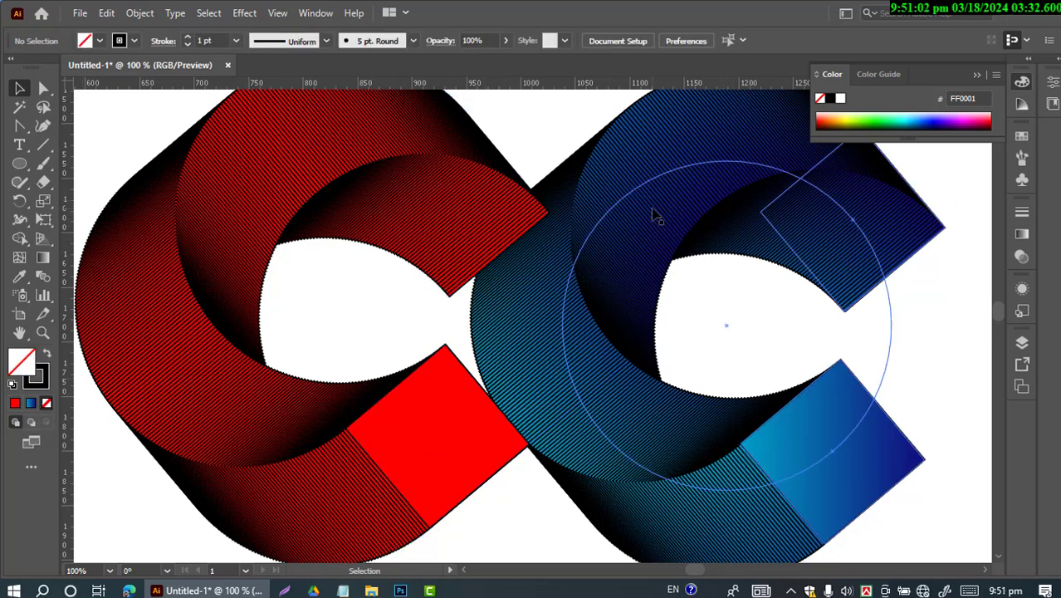
scroll(663, 283, "up", 1)
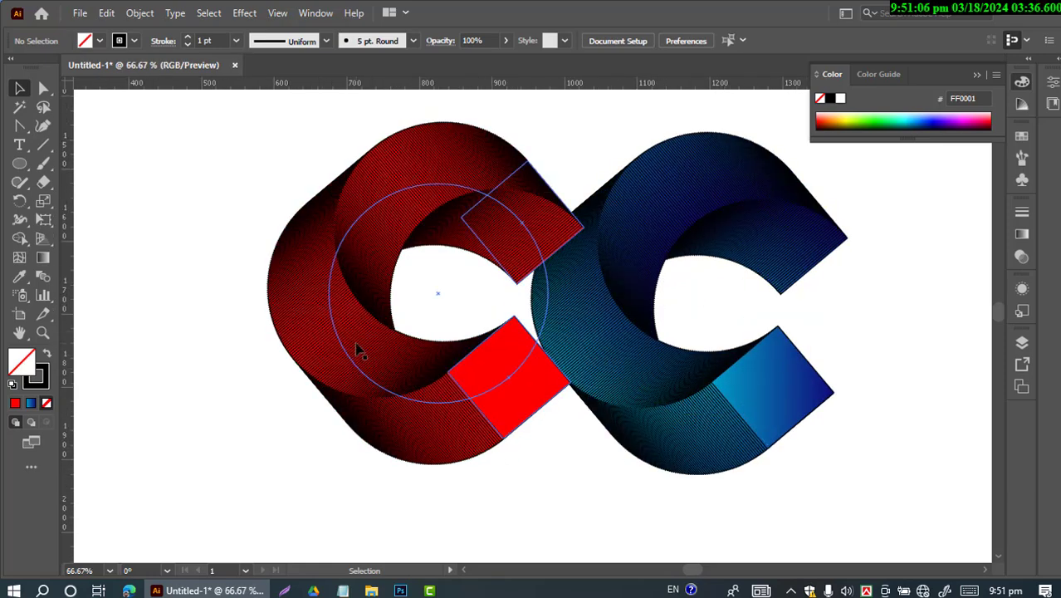
left_click_drag(361, 349, 261, 361)
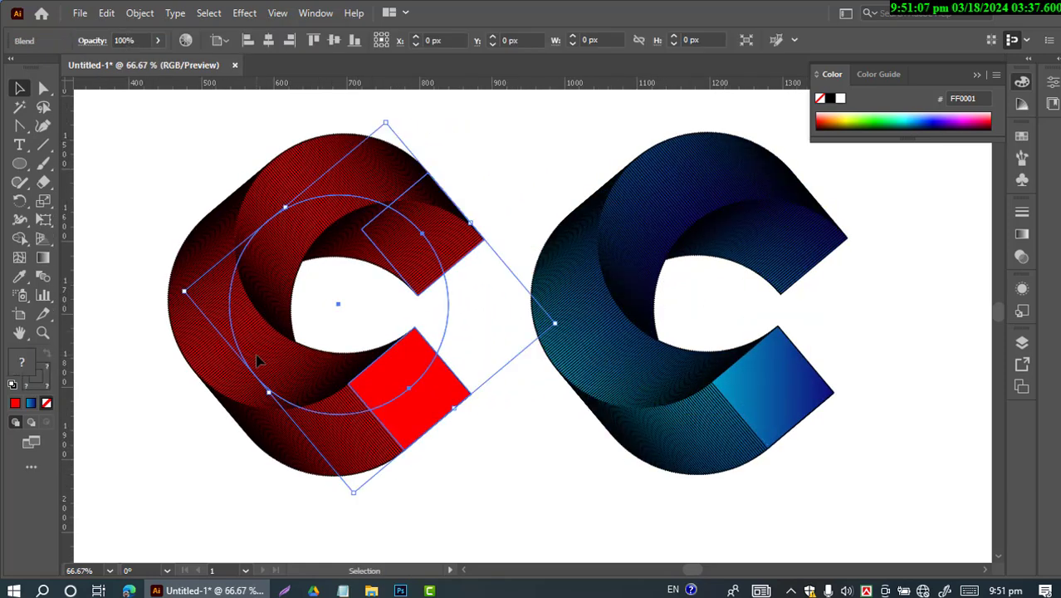
left_click(536, 477)
left_click(601, 343)
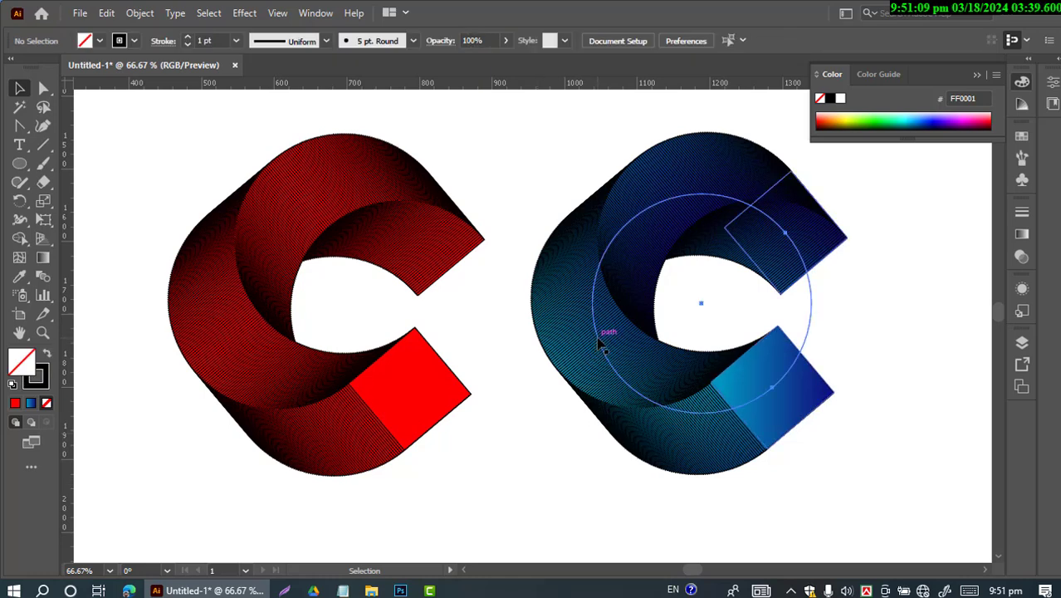
left_click(895, 421)
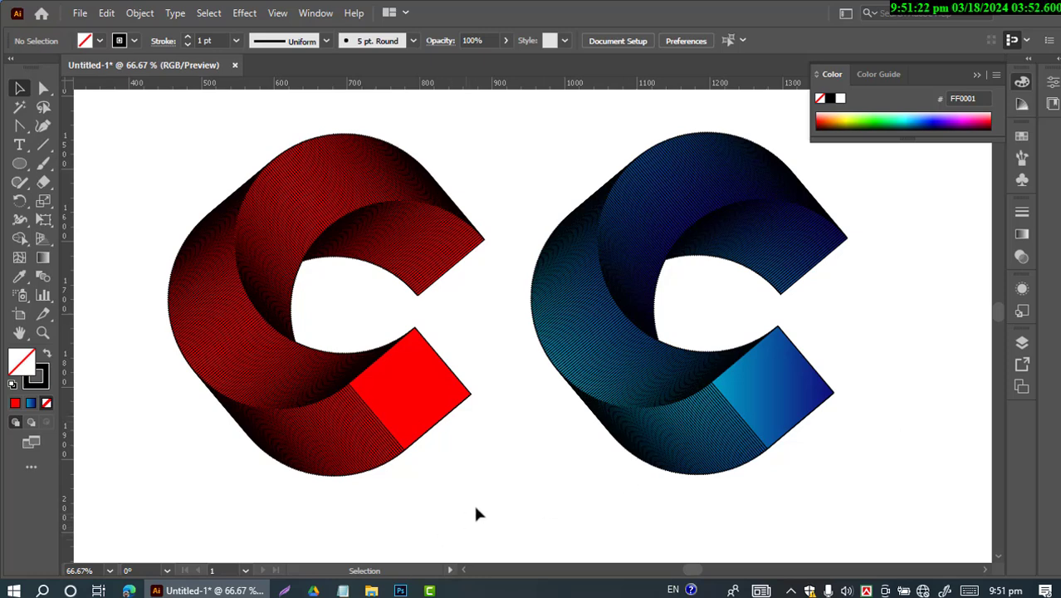
left_click(980, 76)
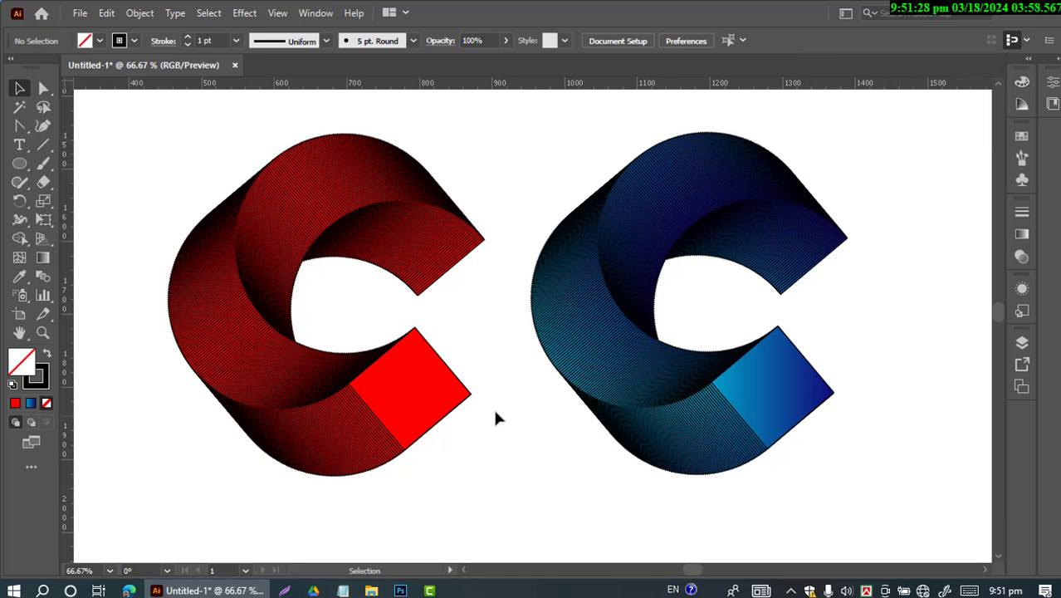